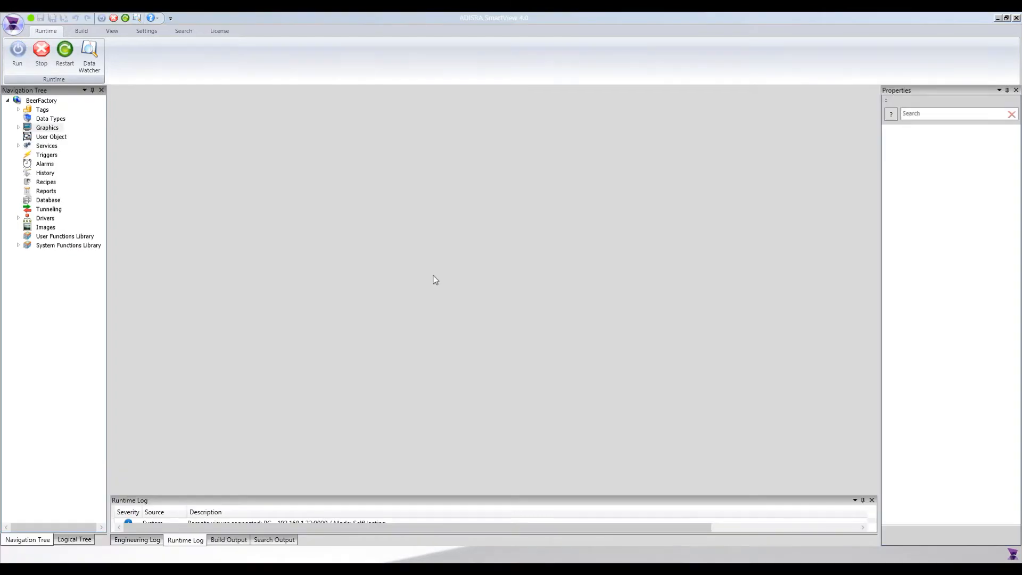
Open the BeerFactory project's Initial screen from the Graphics list in the Navigation Tree.
click(19, 128)
double_click(54, 155)
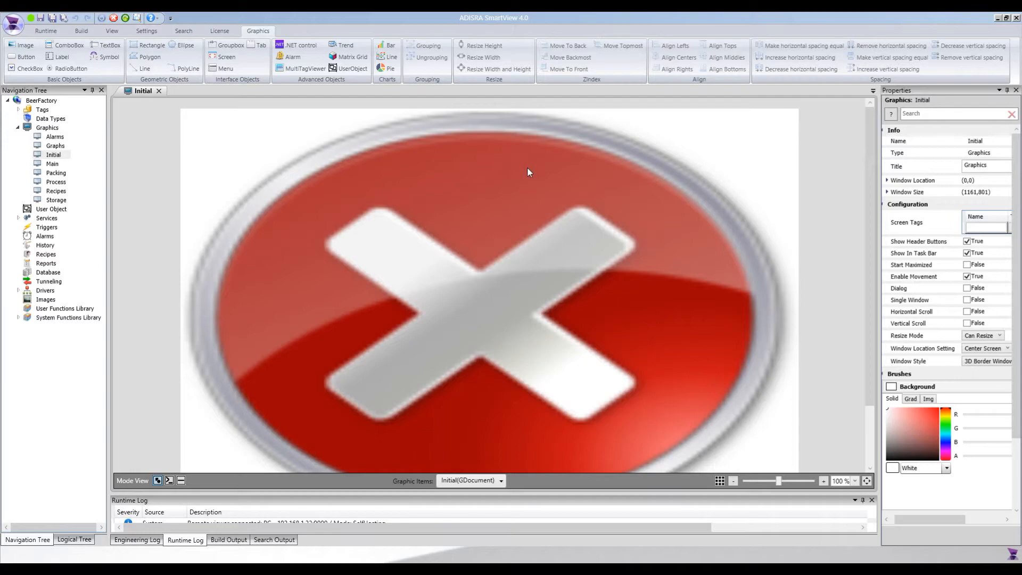
click(652, 560)
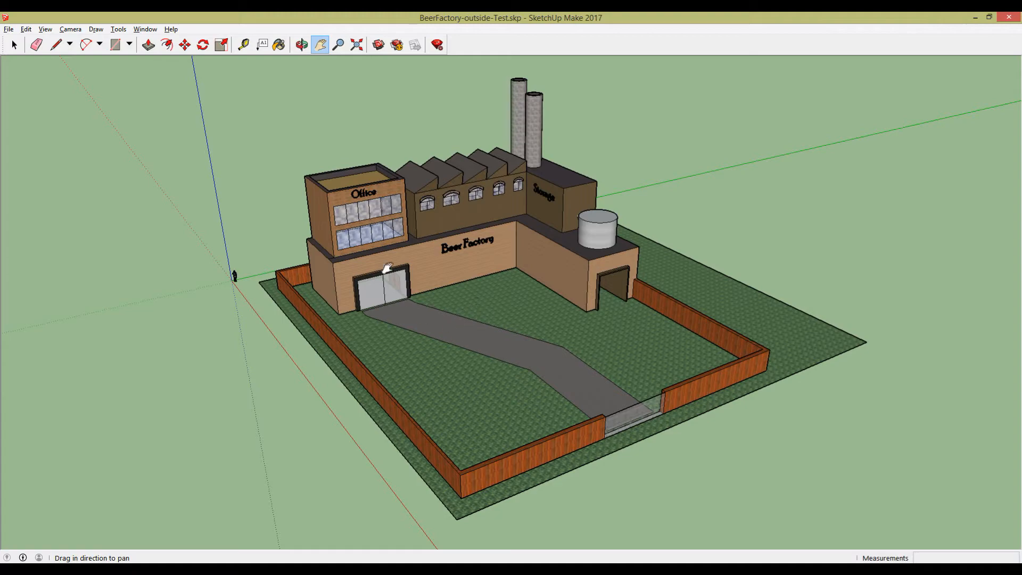
click(302, 46)
drag(295, 319, 330, 333)
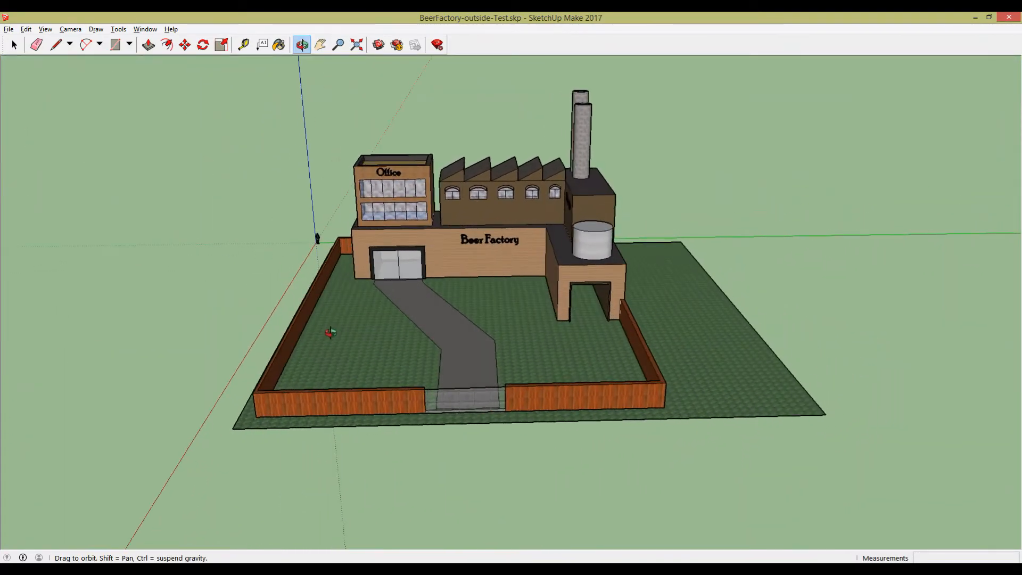
click(320, 45)
drag(374, 172, 398, 181)
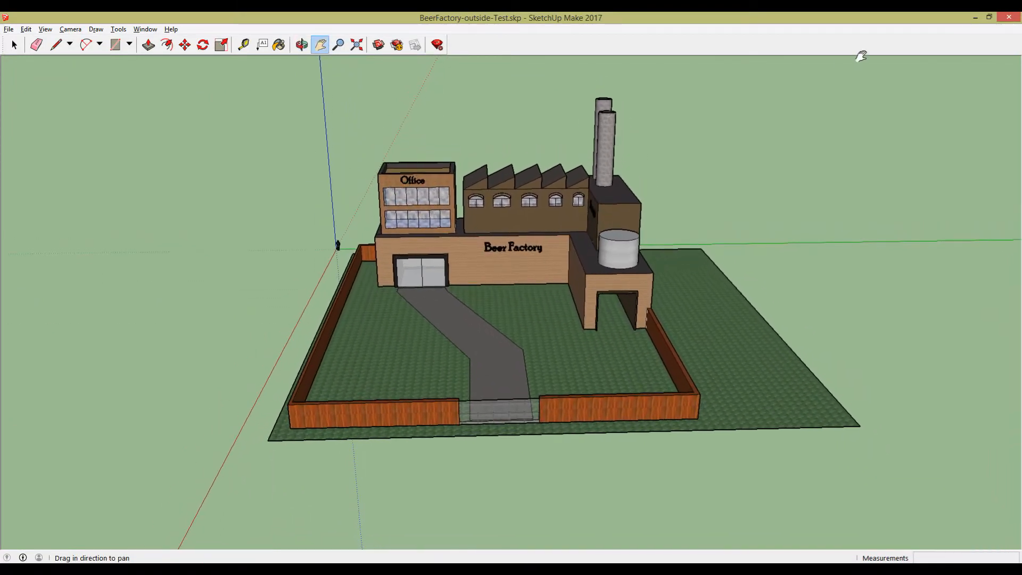
click(976, 18)
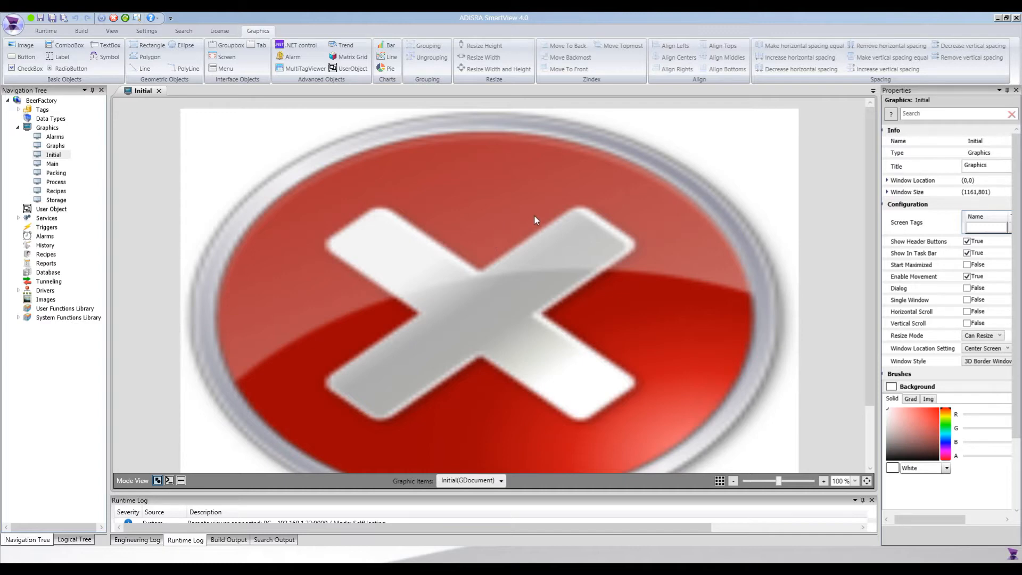
Set Image1's Default Image to the first BeerFactory picture from the Images Browser.
click(501, 238)
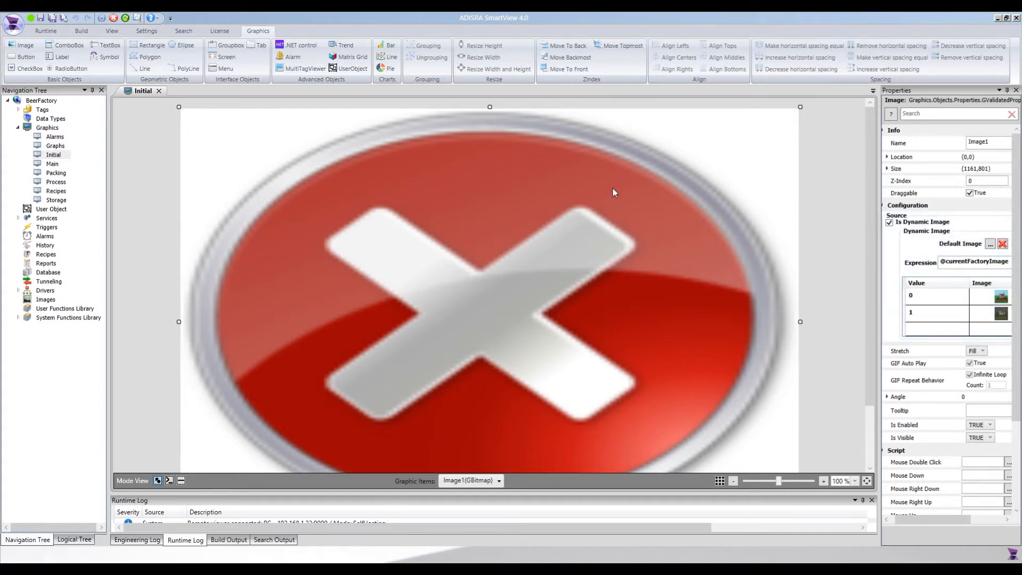
click(990, 245)
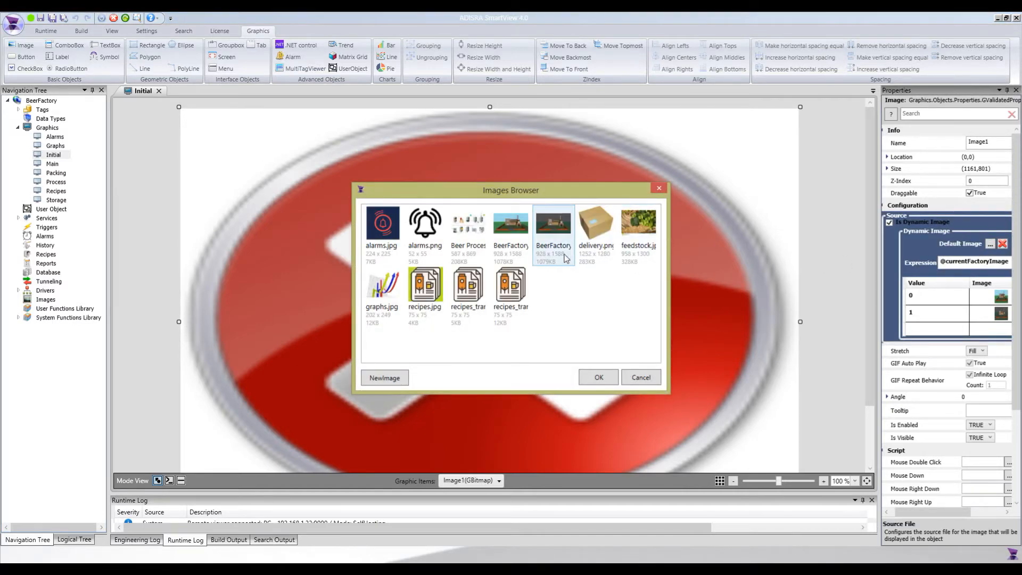
click(518, 228)
click(594, 379)
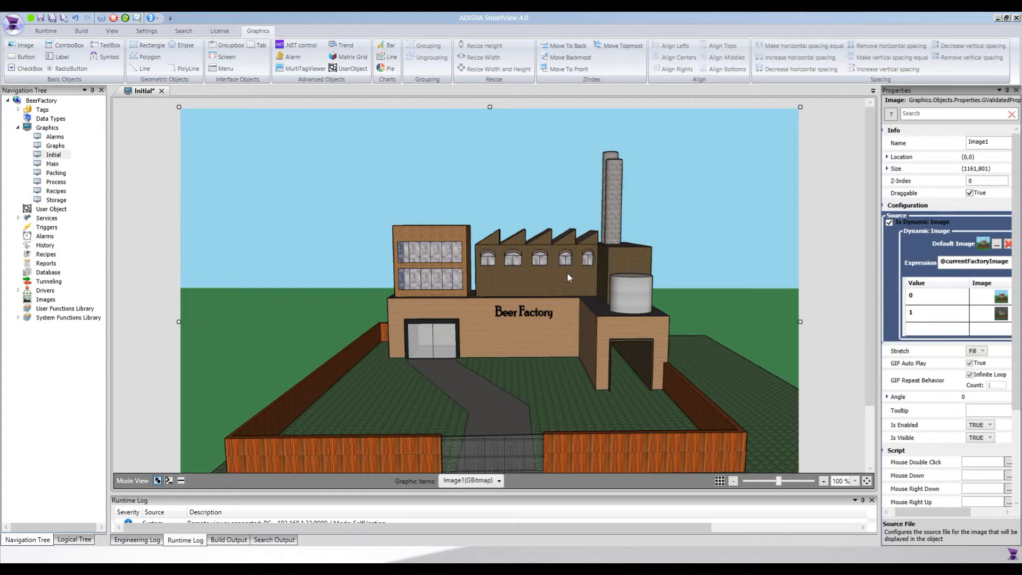
Draw a CheckBox at the top-left corner of the Beer Factory screen.
click(149, 183)
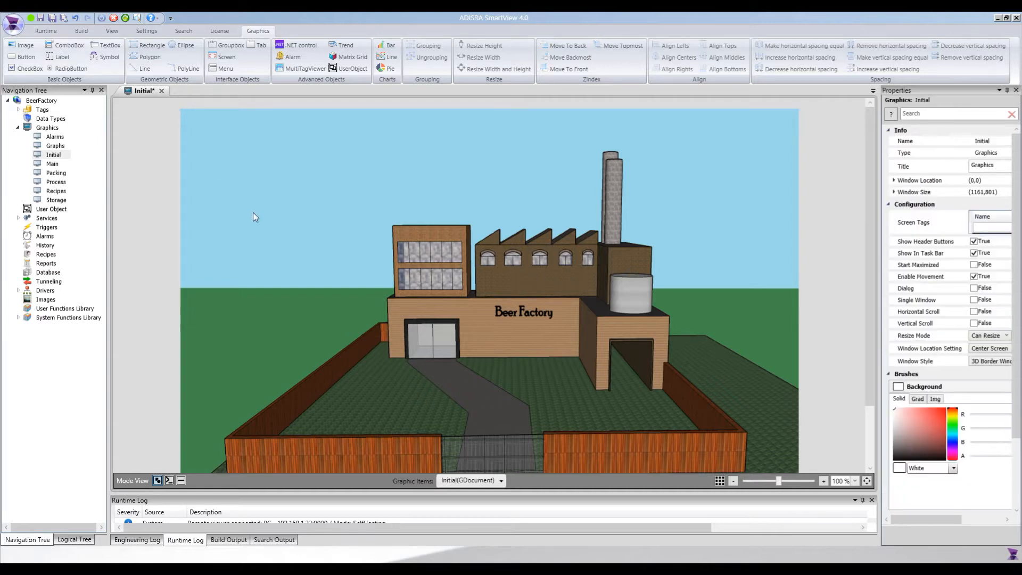
click(27, 68)
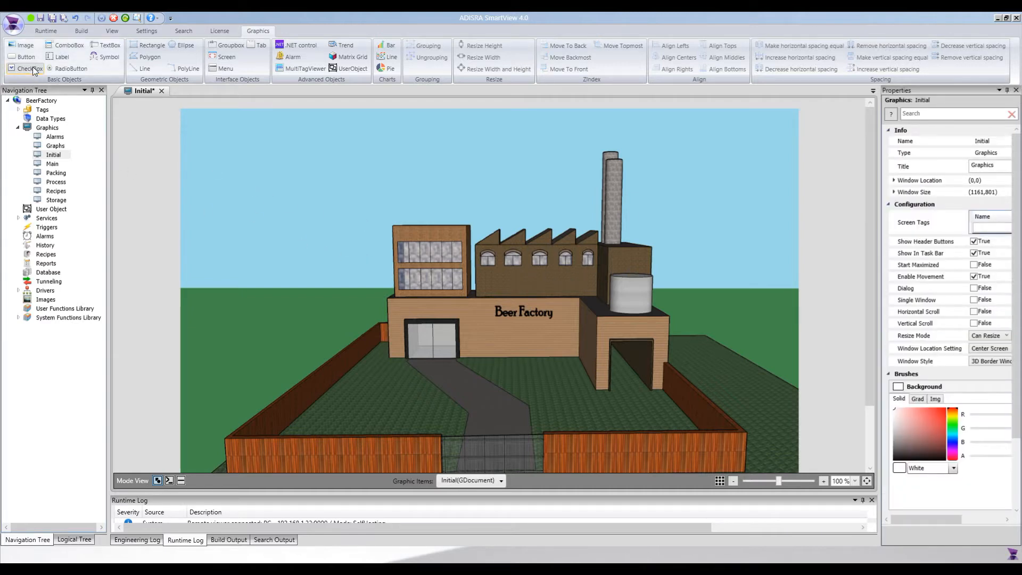
drag(187, 119, 266, 139)
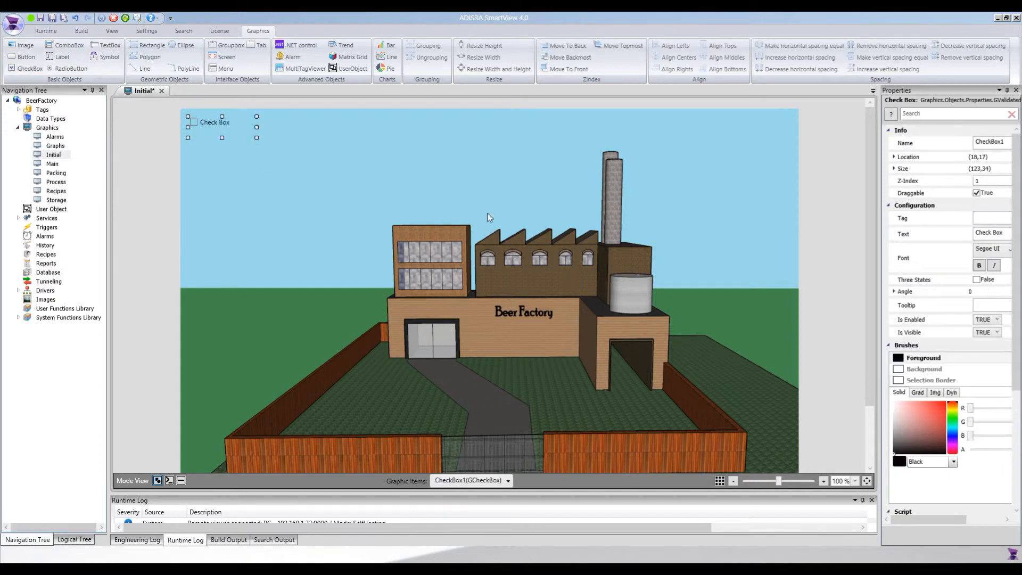
Inspect the checkbox's location 18,17, size 123×34 and Draggable setting in Properties.
mouse_move(912, 524)
mouse_down()
mouse_move(924, 525)
mouse_move(909, 524)
mouse_up()
drag(879, 410, 765, 409)
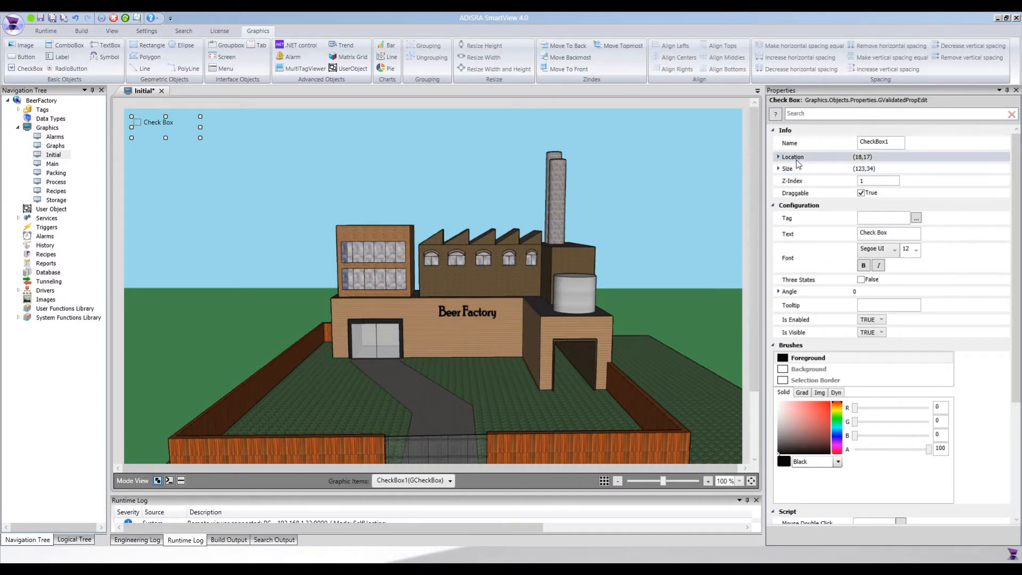
click(778, 157)
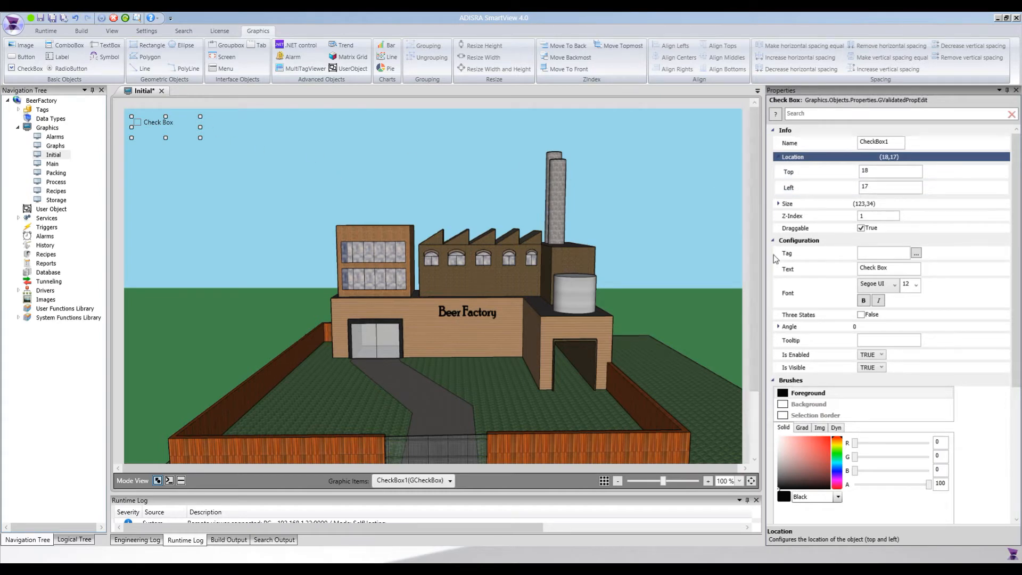
click(810, 209)
click(779, 204)
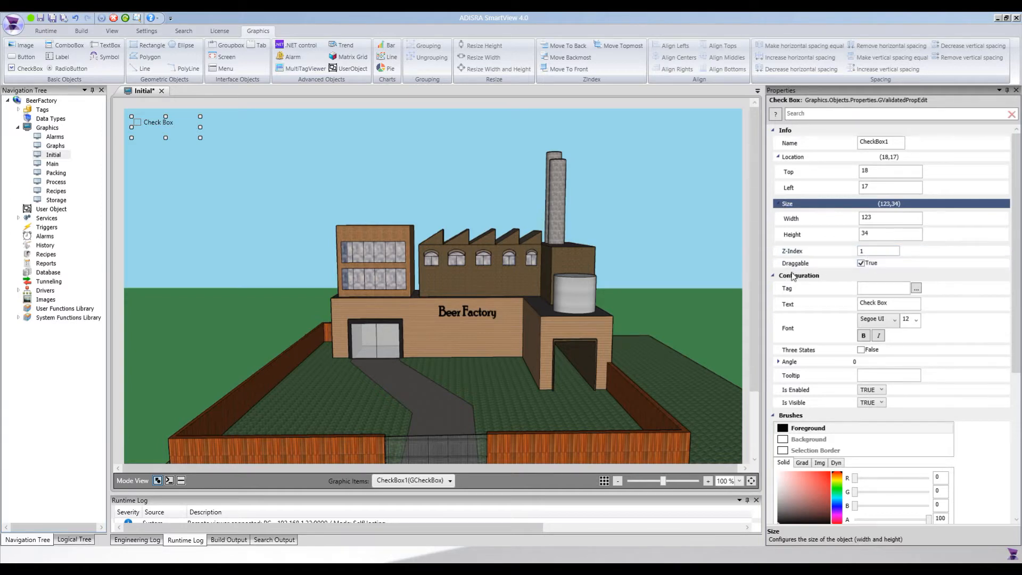
click(862, 264)
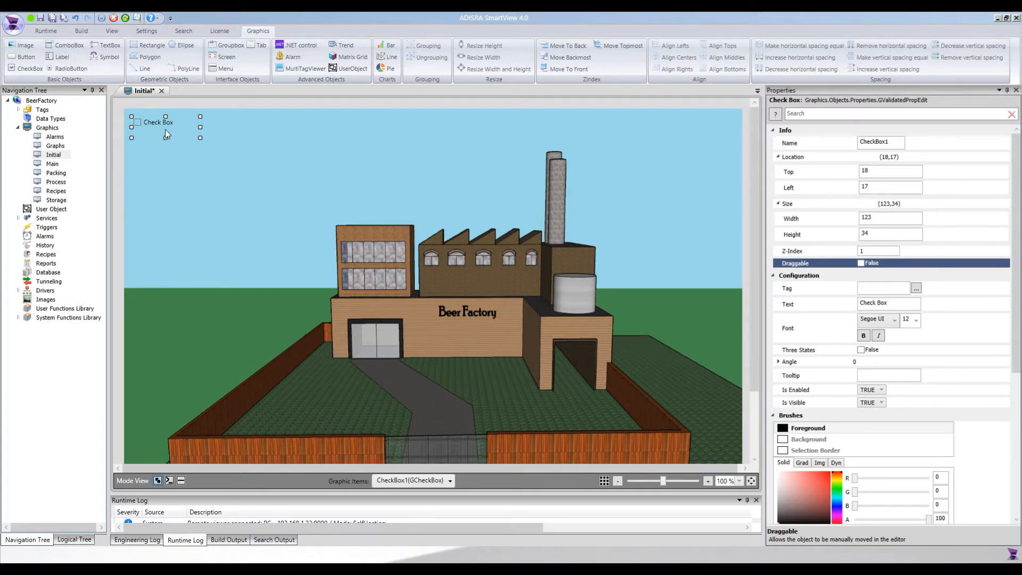
click(862, 263)
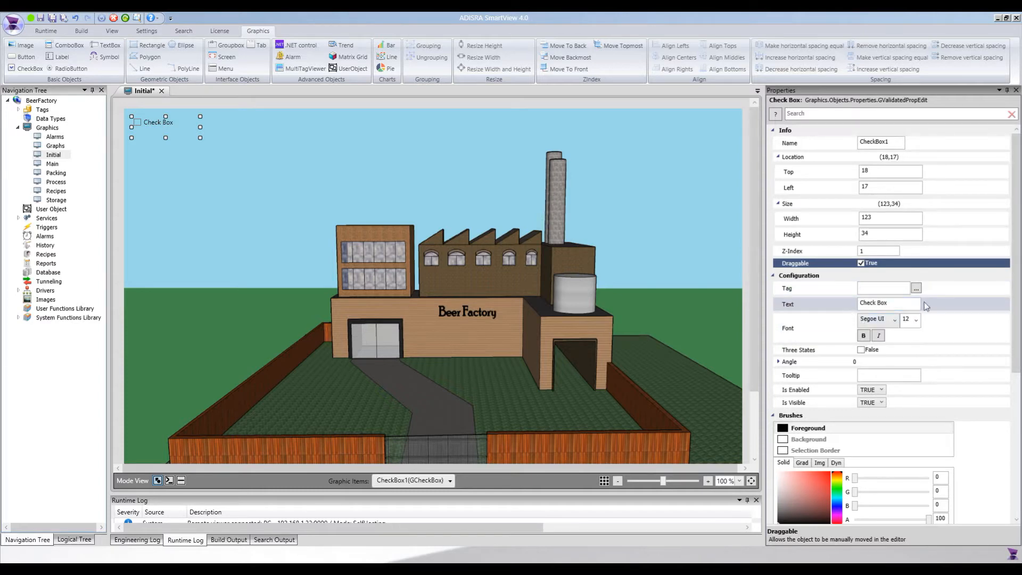
Change CheckBox1's text to 'Office - Top floor' and make the label bold.
click(794, 305)
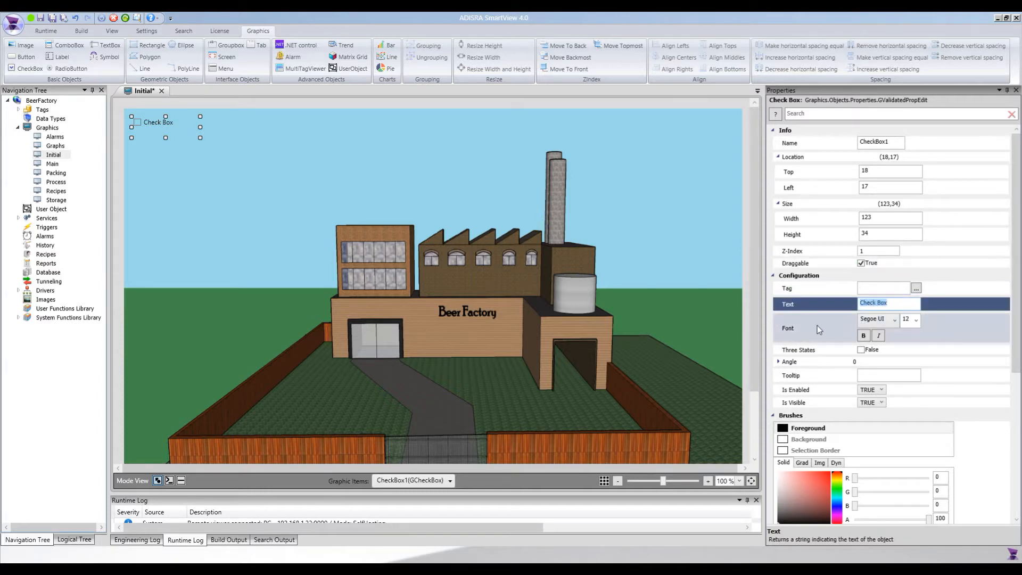
text(Office - Top floor)
click(887, 324)
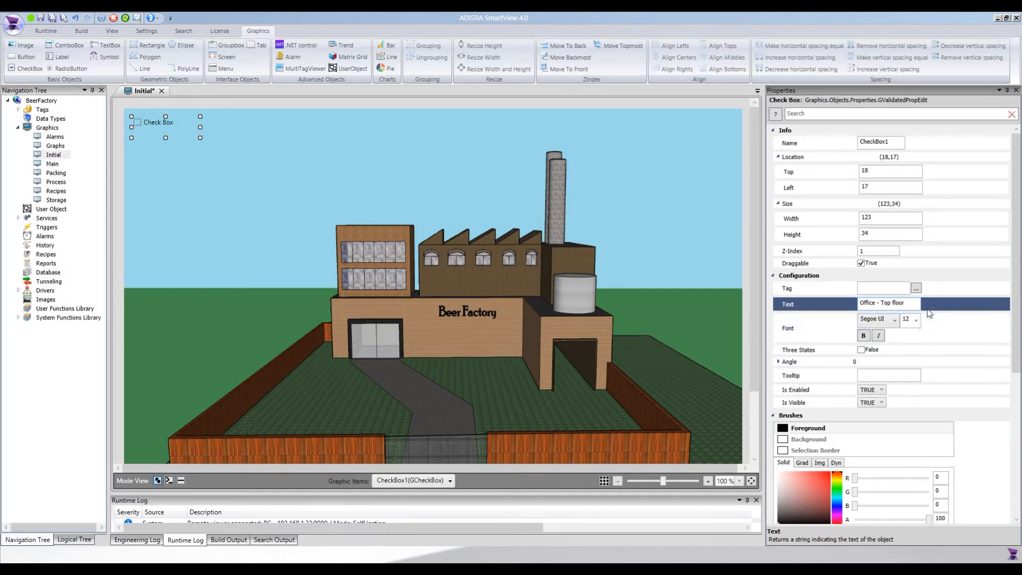
click(863, 336)
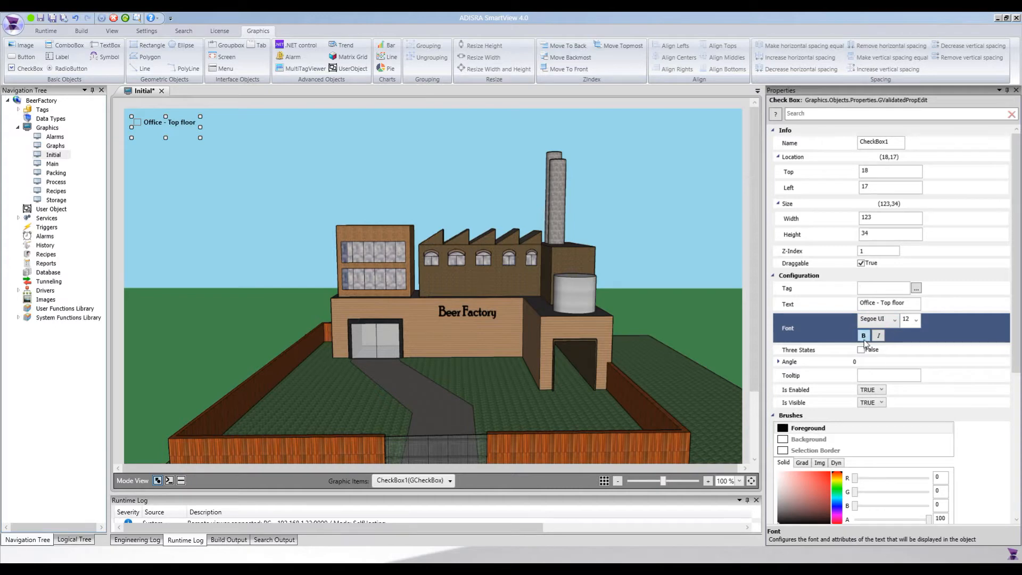
click(826, 352)
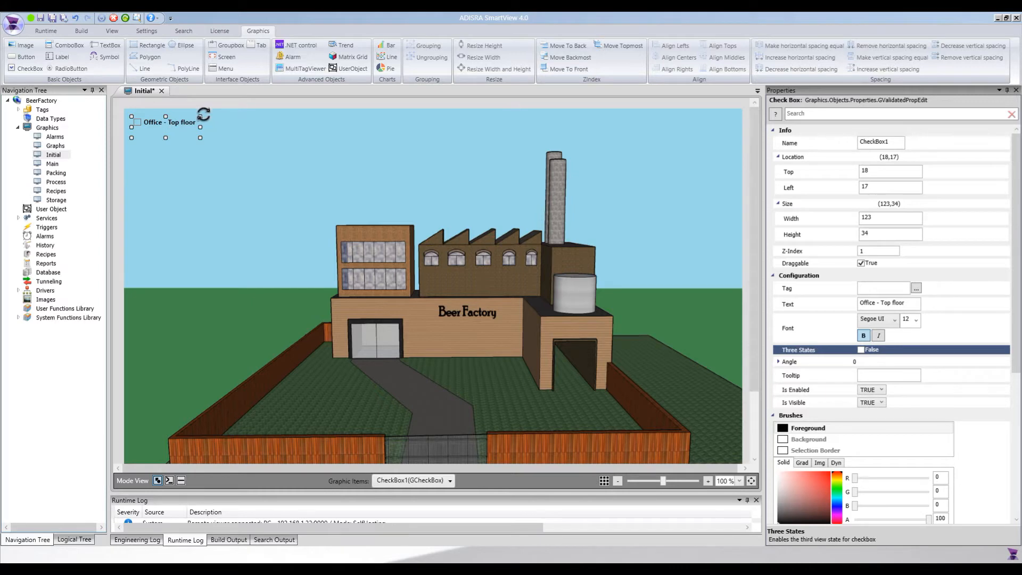
Rotate the checkbox to angle 1 and leave Is Enabled set to TRUE.
drag(203, 114, 210, 113)
click(865, 374)
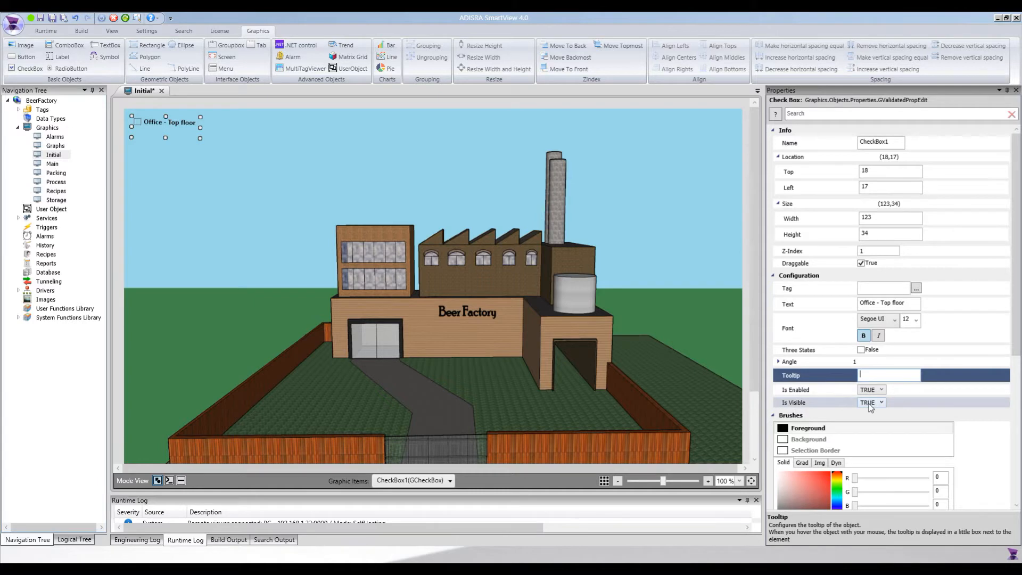
click(880, 390)
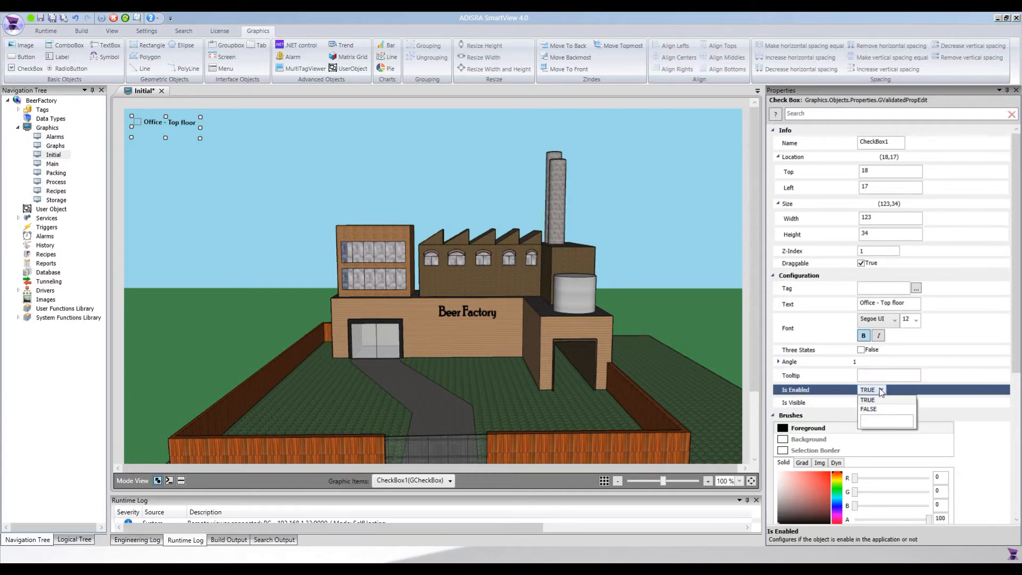
click(881, 391)
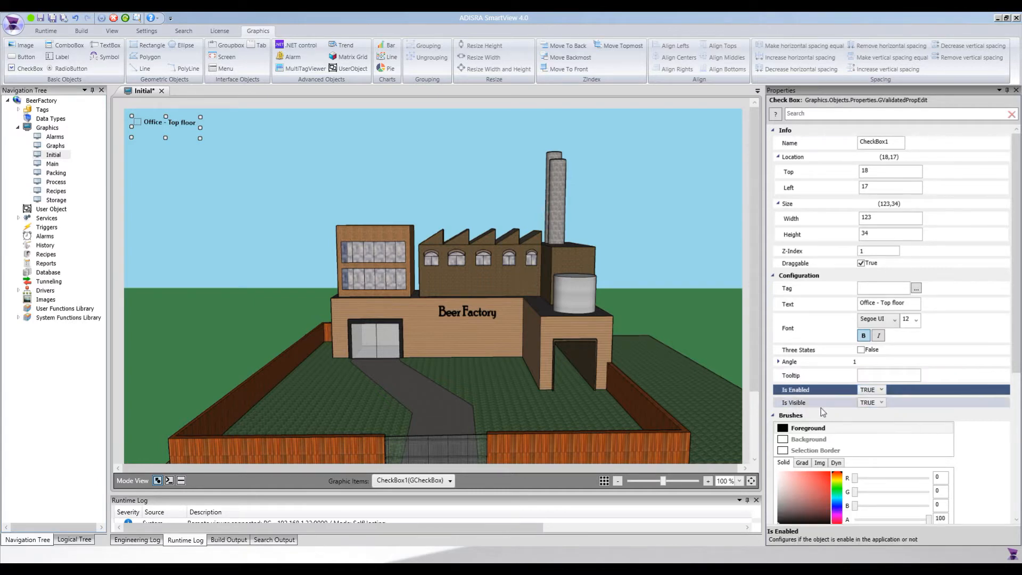
click(882, 391)
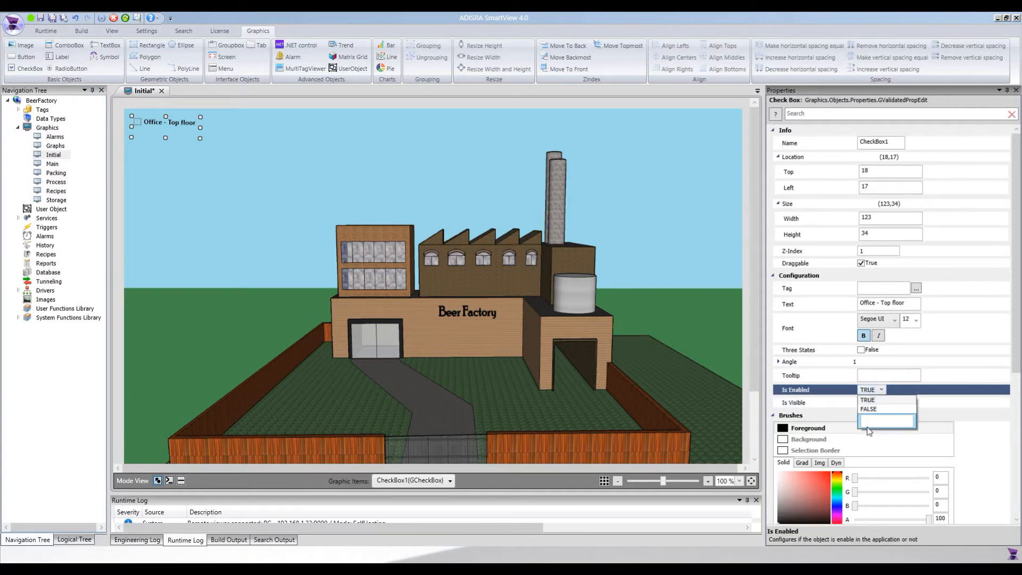
click(838, 400)
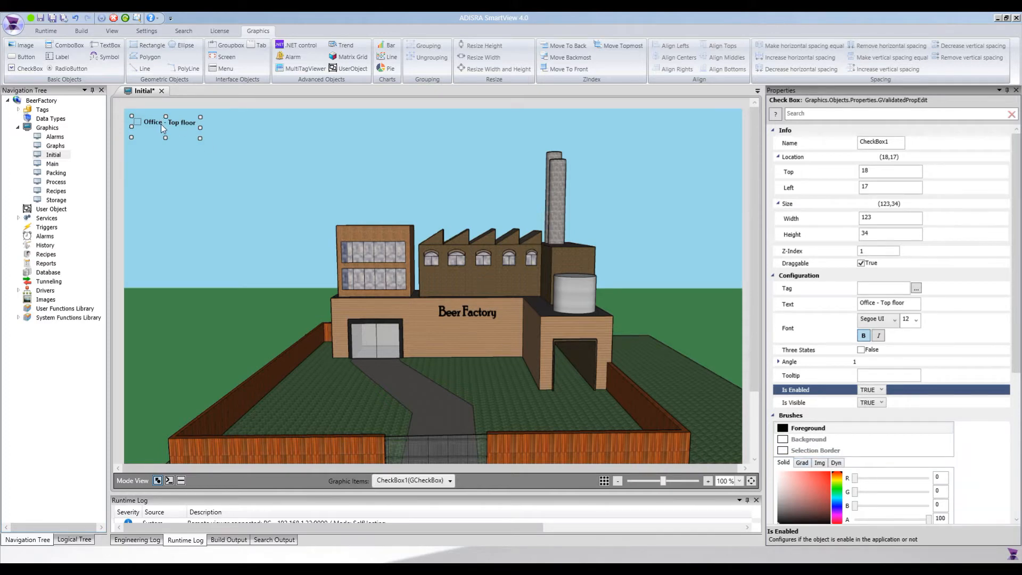
click(888, 375)
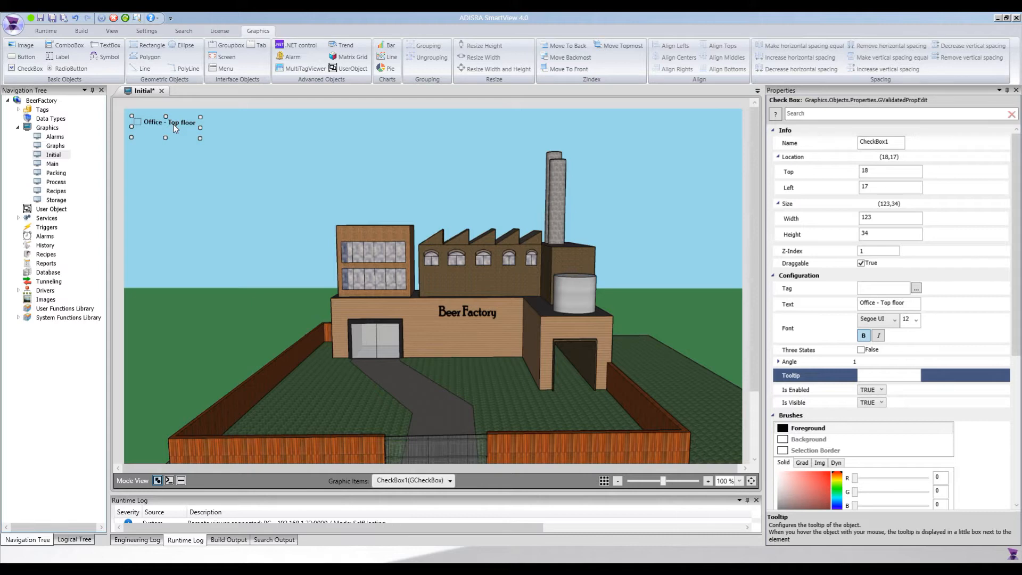
Duplicate the 'Office - Top floor' checkbox with Ctrl+D into seven aligned copies stacked below.
key(ctrl+d)
key(ctrl+d)
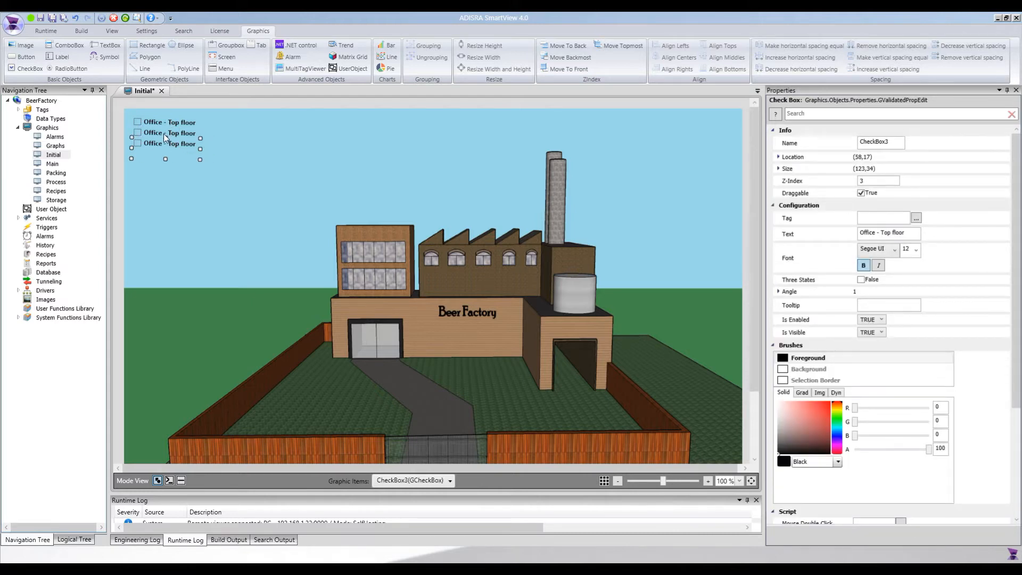
key(ctrl+d)
key(ctrl+d)
key(Left)
key(Left)
key(ctrl+d)
key(Up)
key(Left)
key(Left)
key(Left)
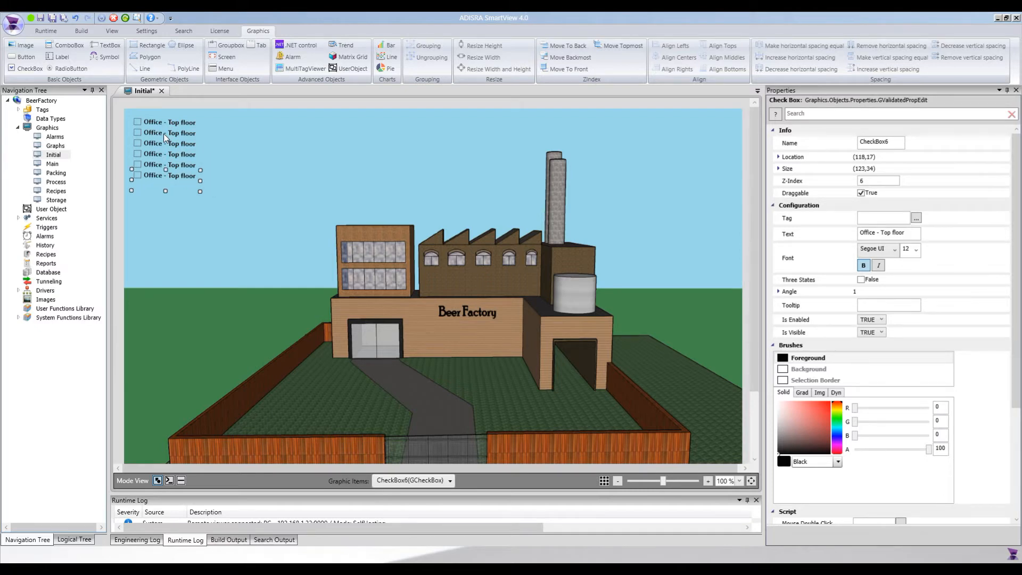
key(ctrl+d)
key(Left)
key(Left)
key(Left)
key(ctrl+d)
key(Left)
key(Left)
key(Left)
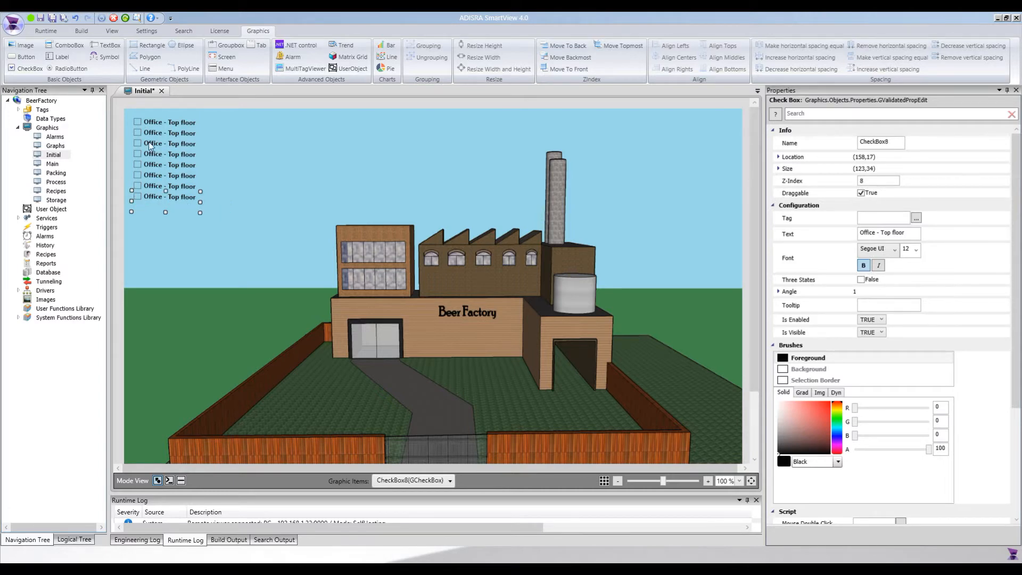
Relabel the second and third checkboxes 'Office - Bottom floor' and 'Office - Entrance'.
click(169, 134)
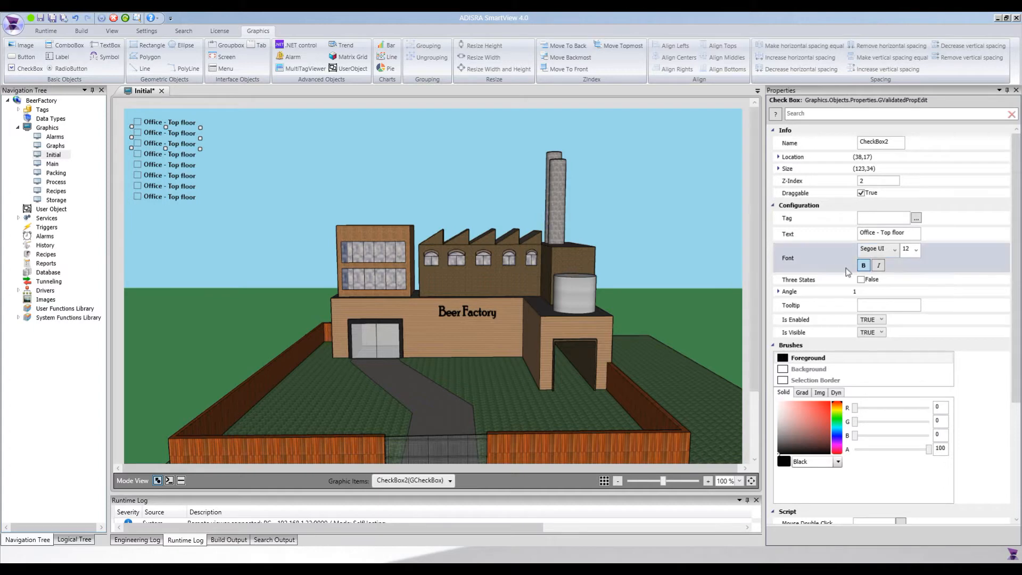
click(883, 234)
click(883, 234)
double_click(882, 232)
text(Bot)
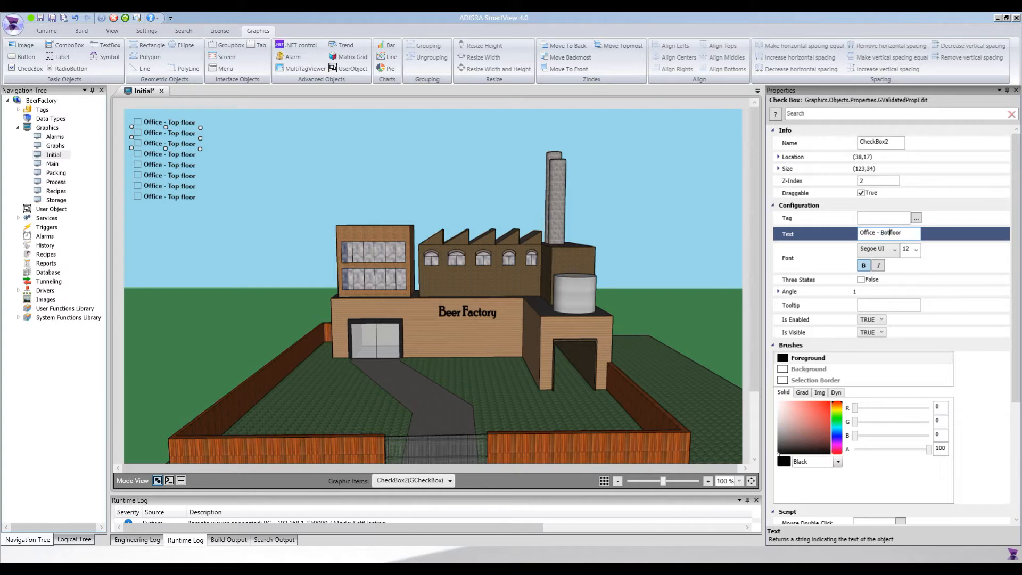
text(tom)
click(182, 147)
click(182, 148)
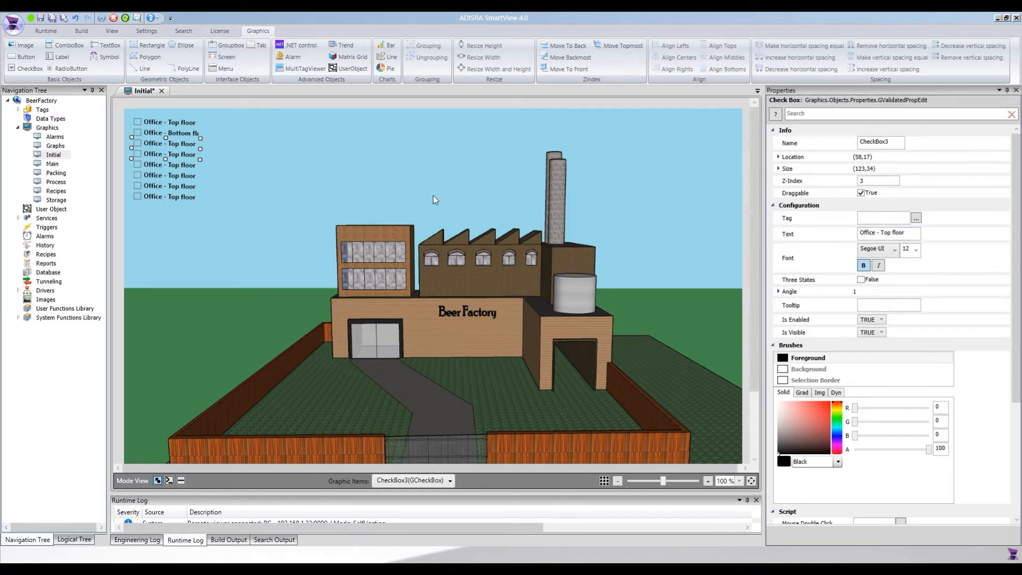
click(914, 234)
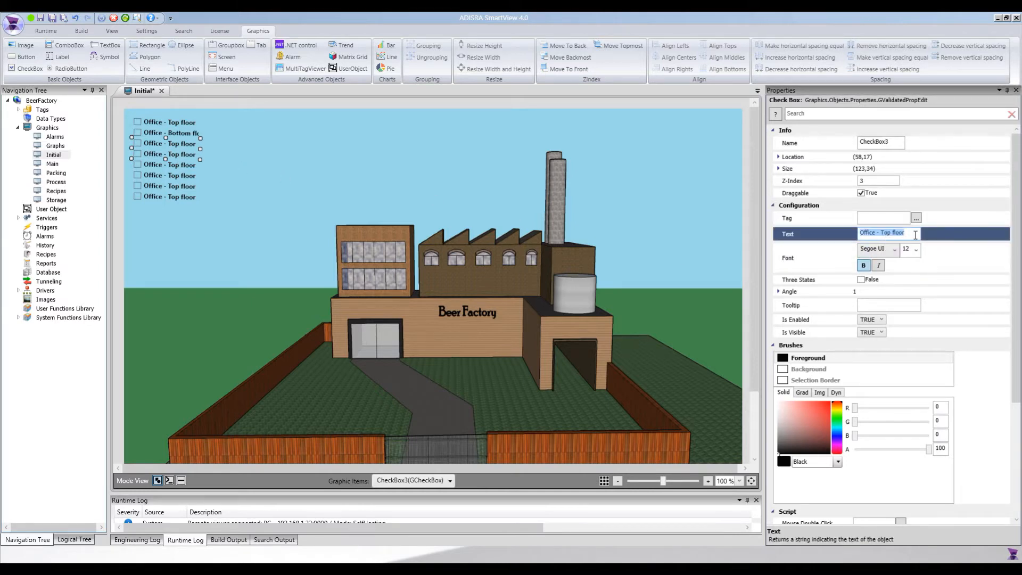
click(915, 234)
key(ctrl+shift+Left)
key(ctrl+shift+Left)
text(Entrance)
Label the fourth and fifth checkboxes 'Factory - 1st window' and 'Factory - 2nd window'.
click(153, 166)
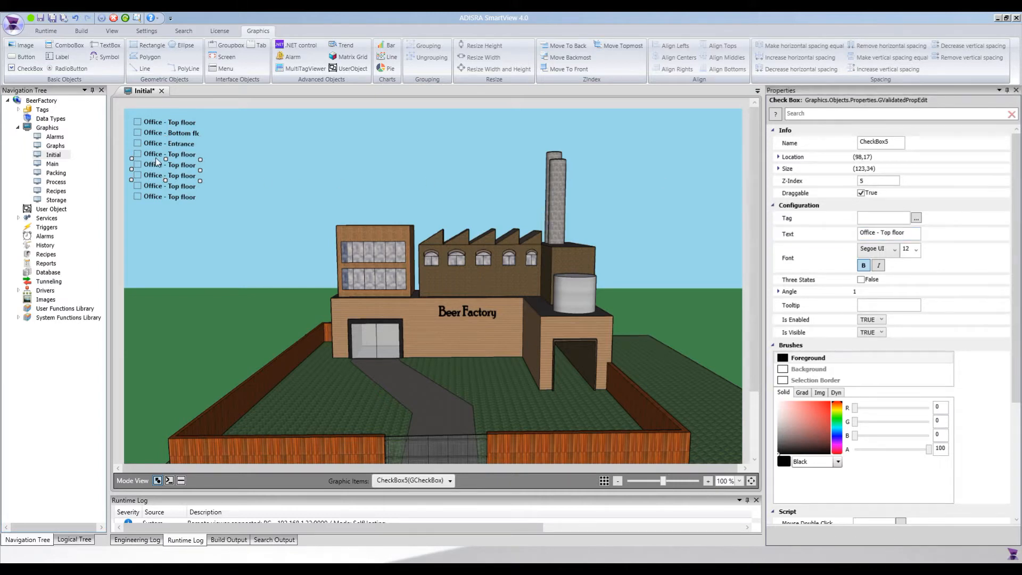
click(883, 233)
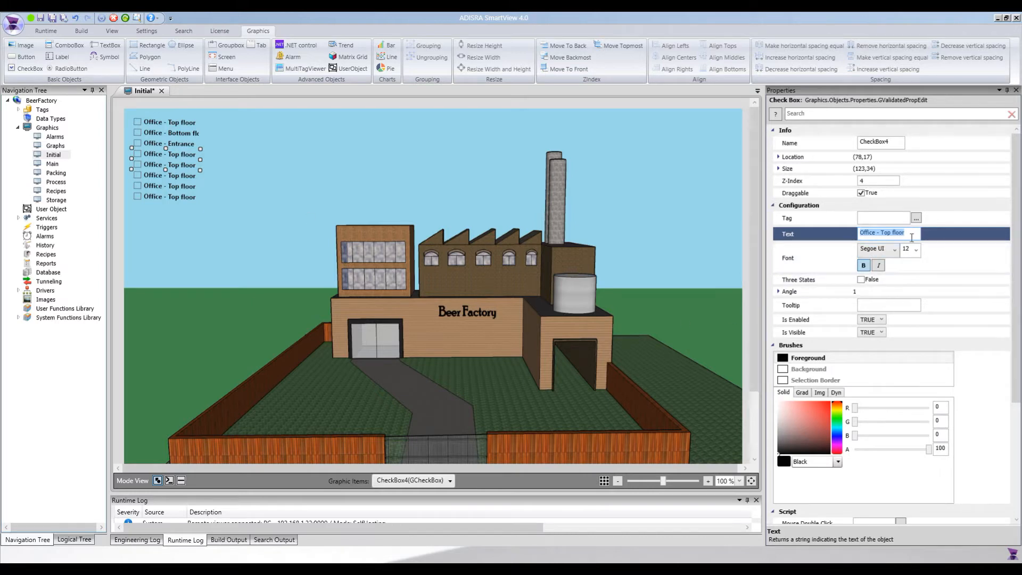
text(Factory - 1st window)
drag(860, 232, 915, 233)
key(ctrl+c)
click(154, 168)
click(845, 232)
key(ctrl+v)
double_click(890, 232)
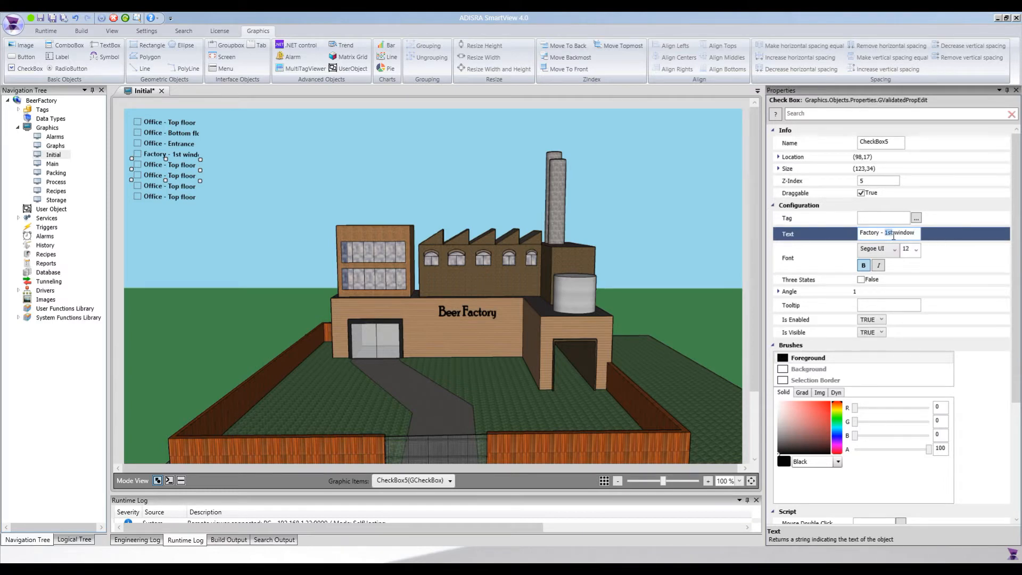
text(2nd)
Label the sixth and seventh checkboxes 'Factory - 3rd window' and 'Factory - 4th window'.
click(175, 178)
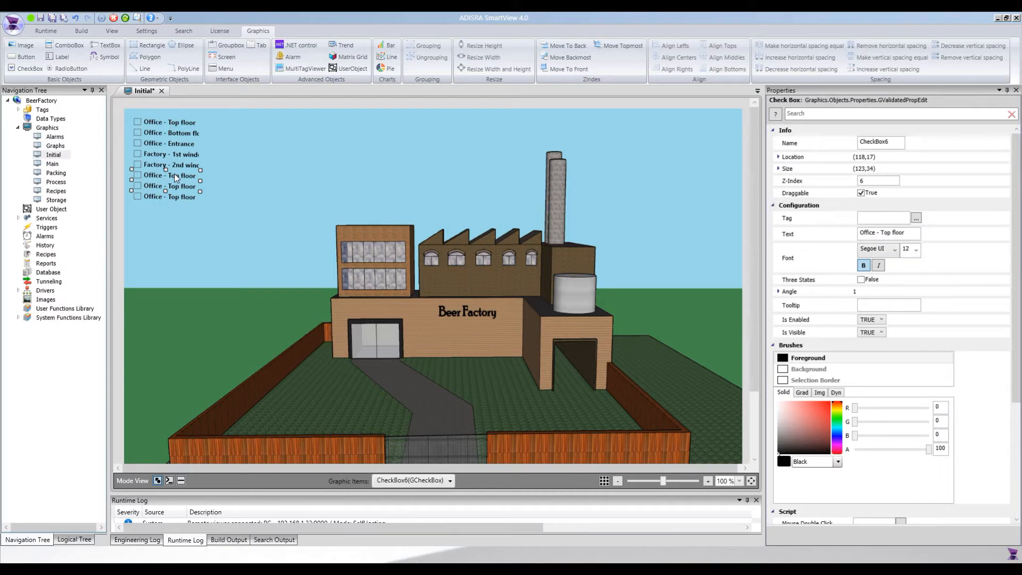
click(921, 236)
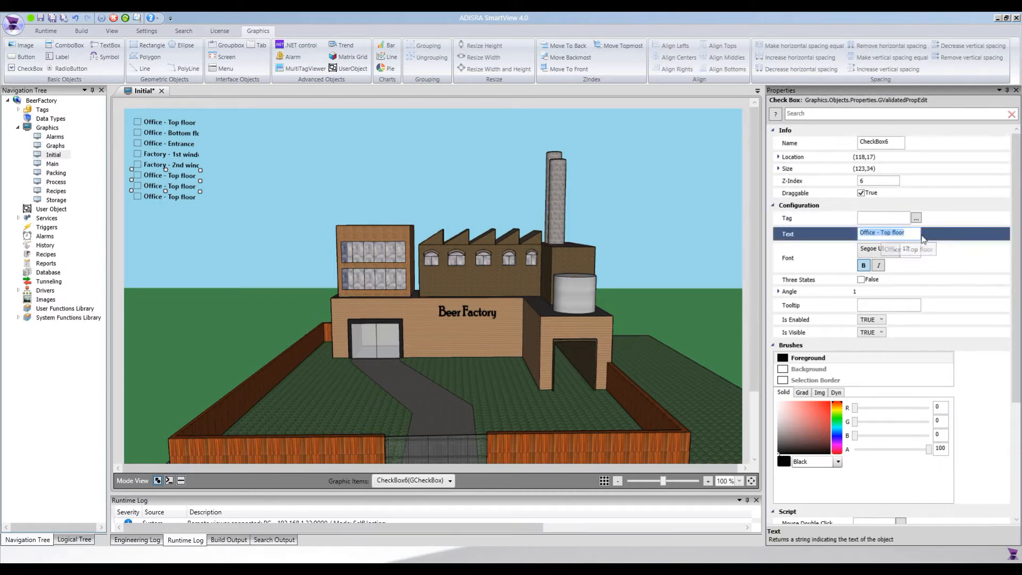
key(ctrl+v)
double_click(887, 230)
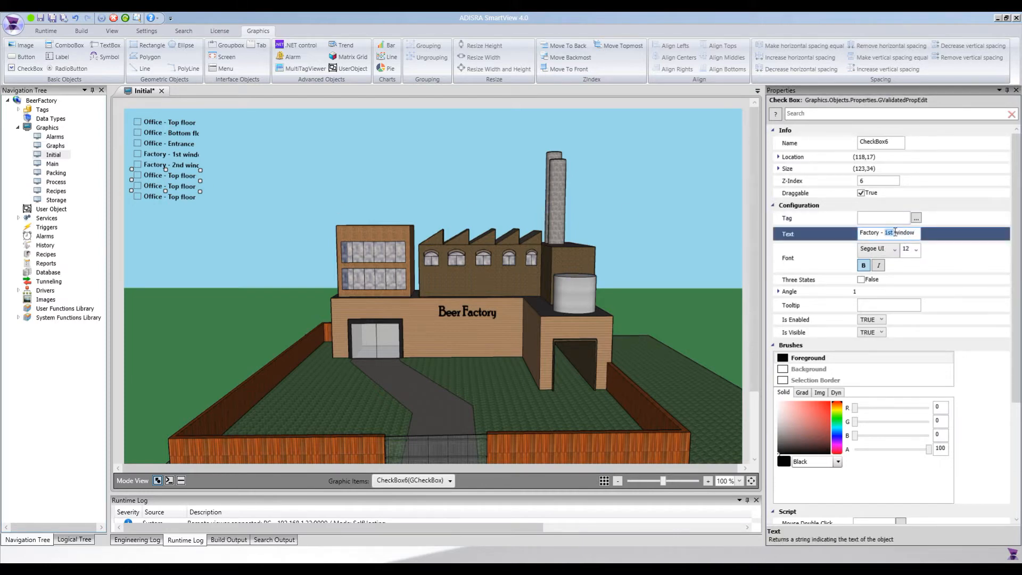
text(3rd)
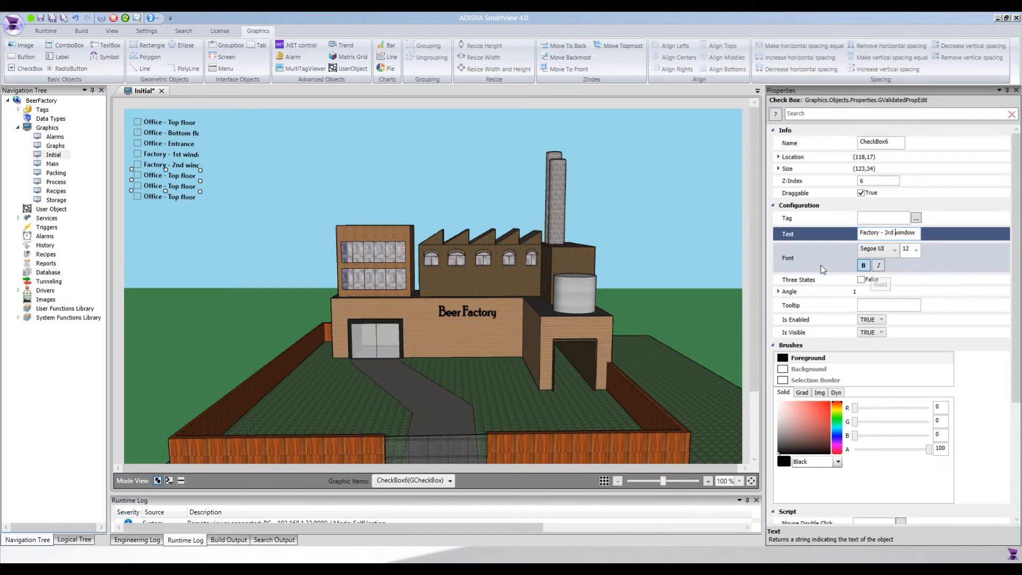
click(181, 195)
click(186, 188)
click(905, 232)
text(Factory - 1stwindow)
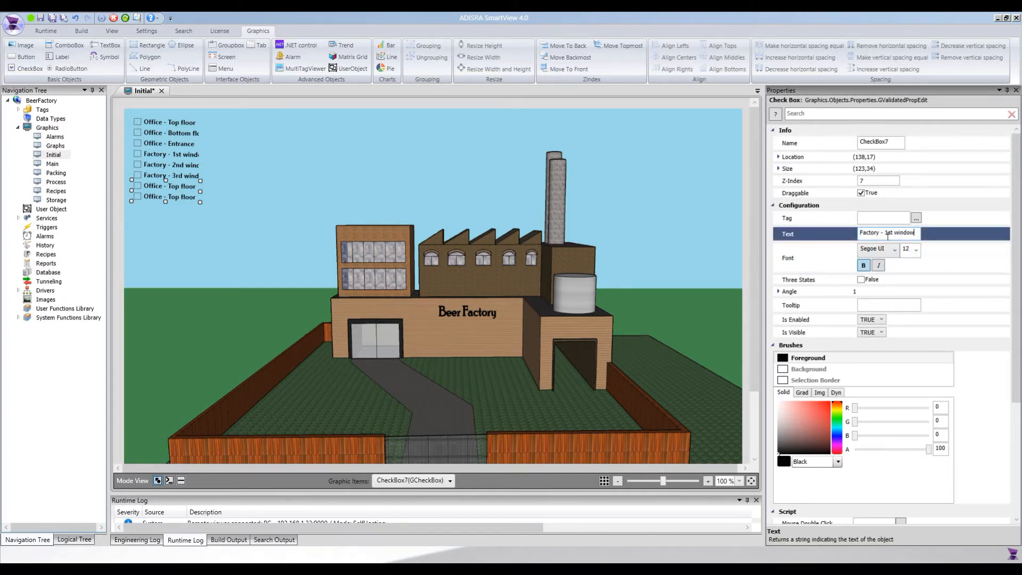
double_click(889, 233)
text(4th)
Label the last checkbox 'Factory - 5th window' and widen it to show the full label.
click(174, 197)
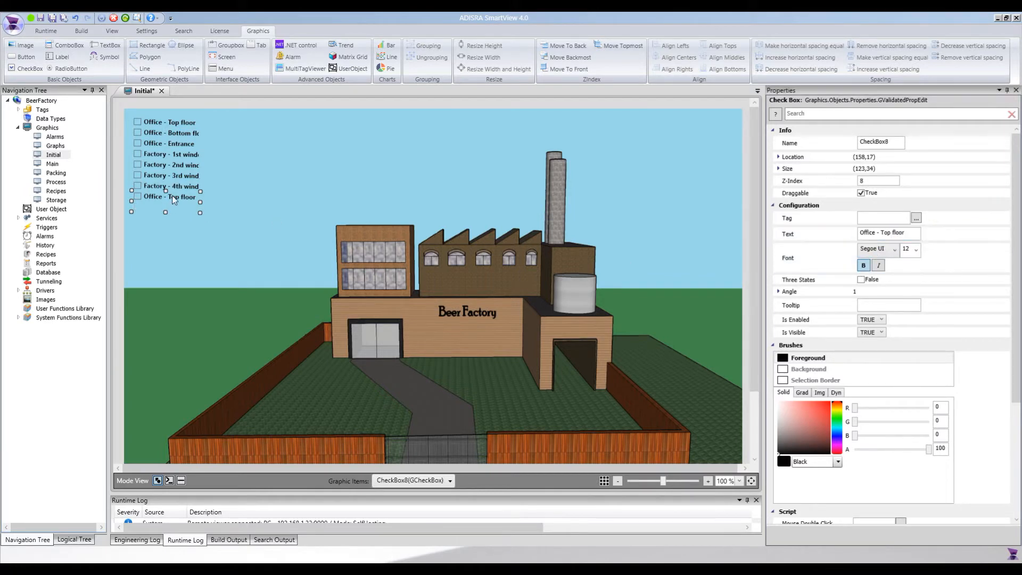
click(904, 235)
key(ctrl+v)
drag(885, 232, 894, 233)
text(5t)
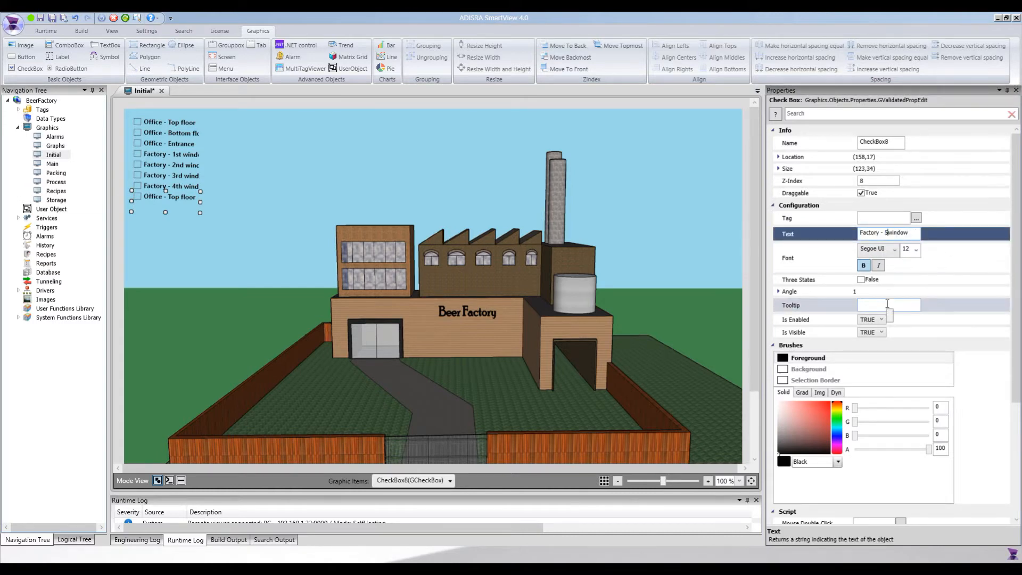
text(h)
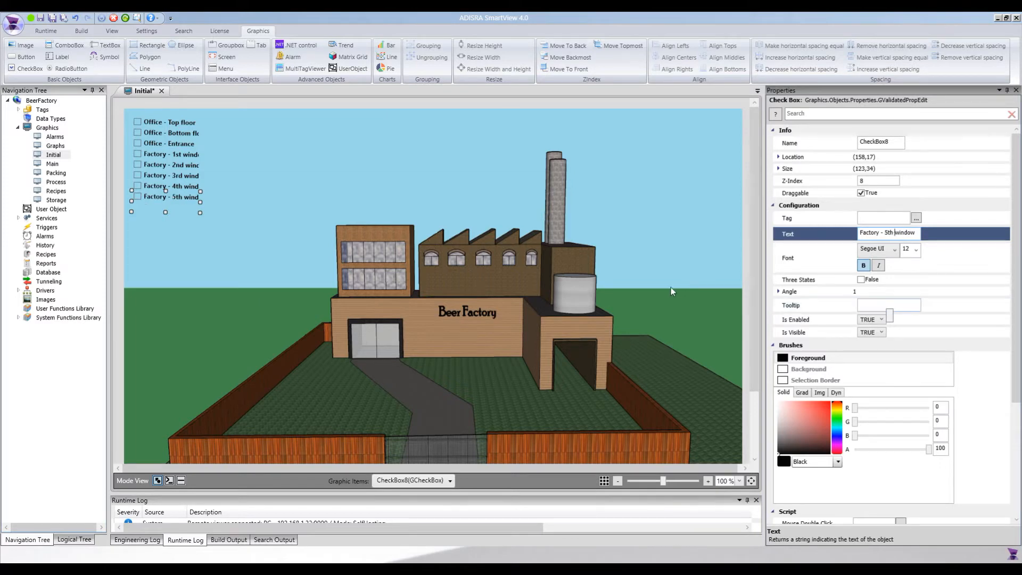
click(177, 212)
click(191, 199)
key(ctrl+z)
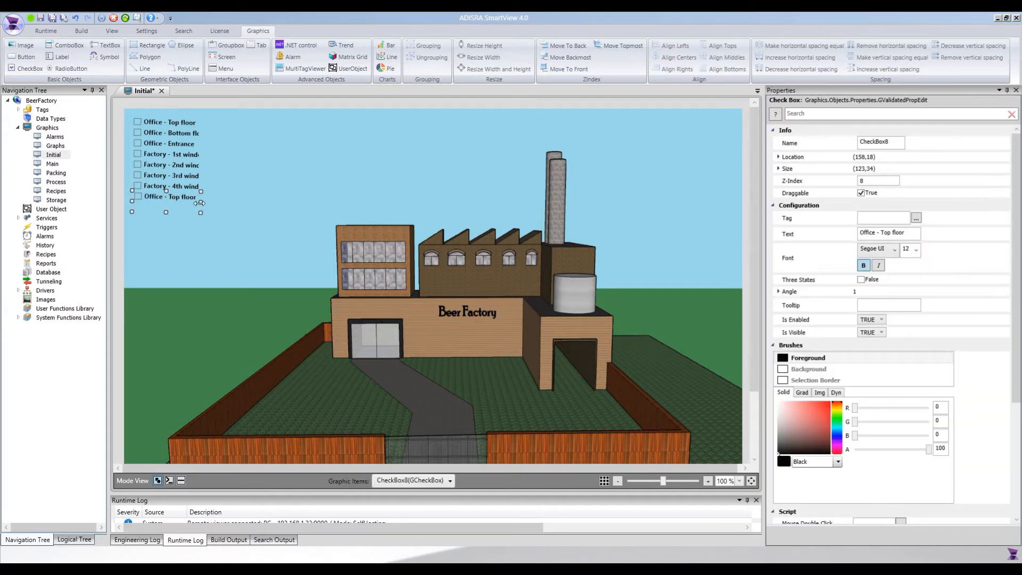
key(ctrl+y)
drag(200, 201, 207, 203)
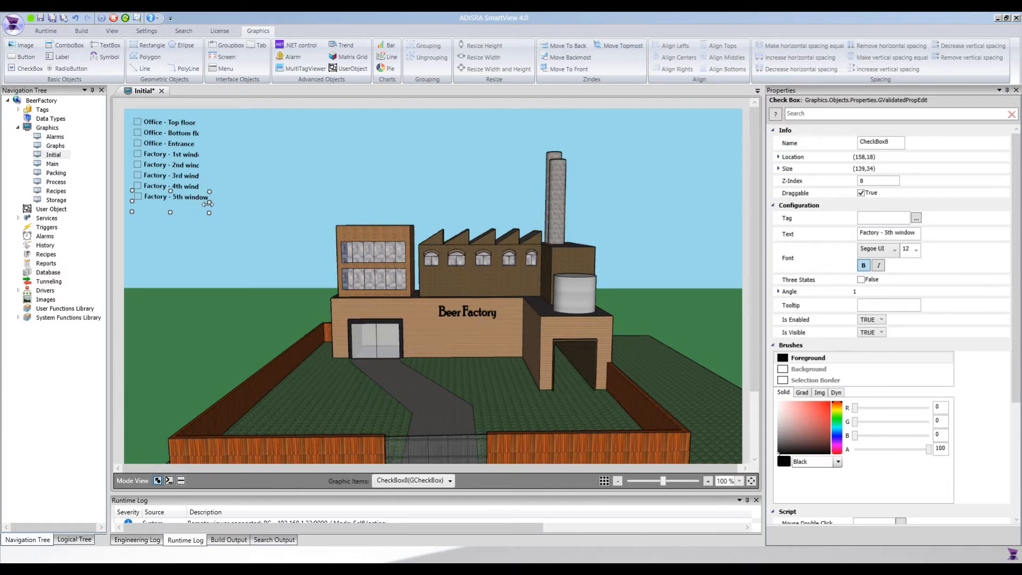
Multi-select the checkboxes and use Resize Width to widen them all to 139.
click(181, 139)
ctrl+click(181, 140)
ctrl+click(181, 150)
ctrl+click(184, 179)
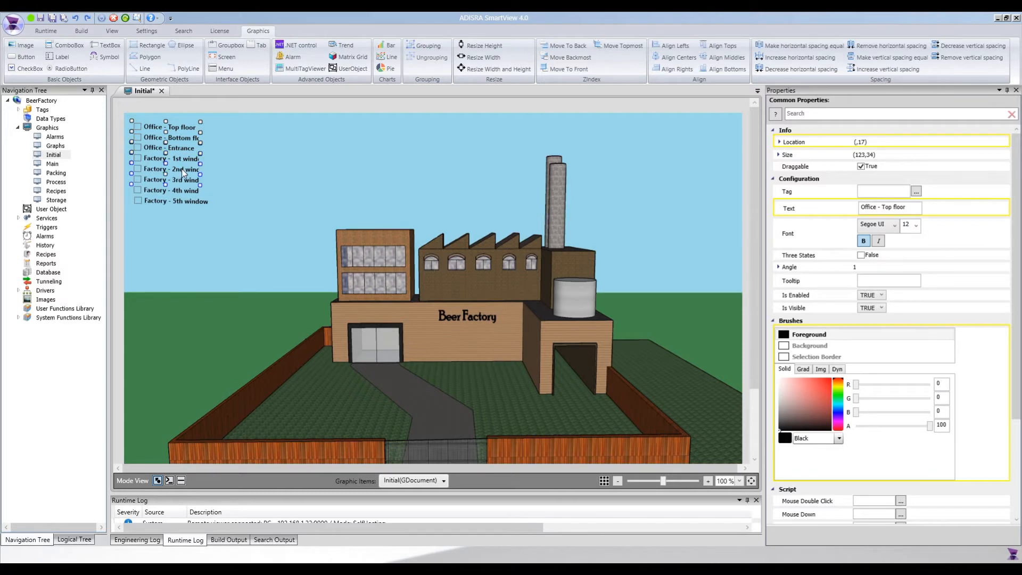
ctrl+click(184, 190)
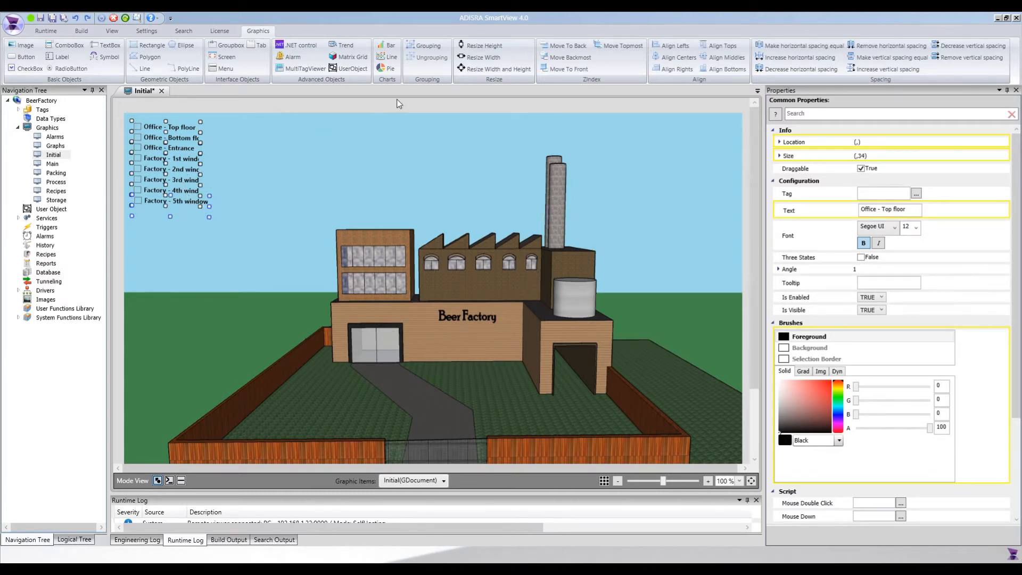
click(483, 57)
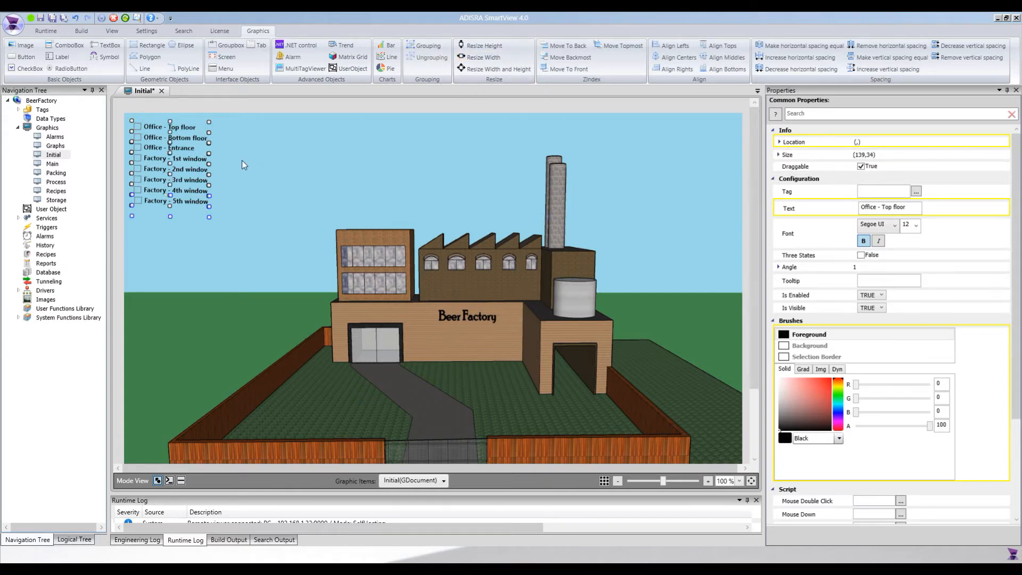
click(225, 112)
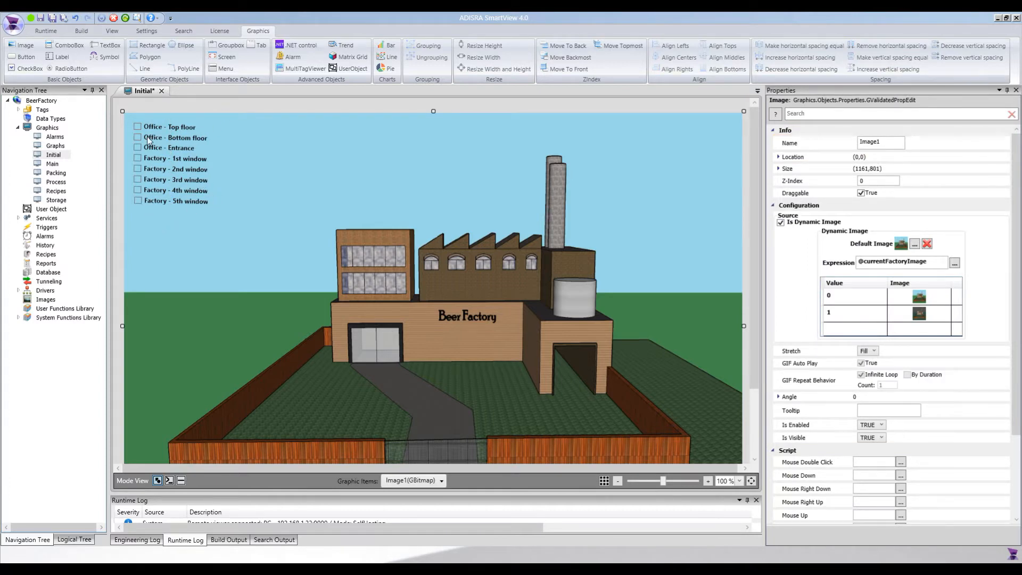
click(177, 200)
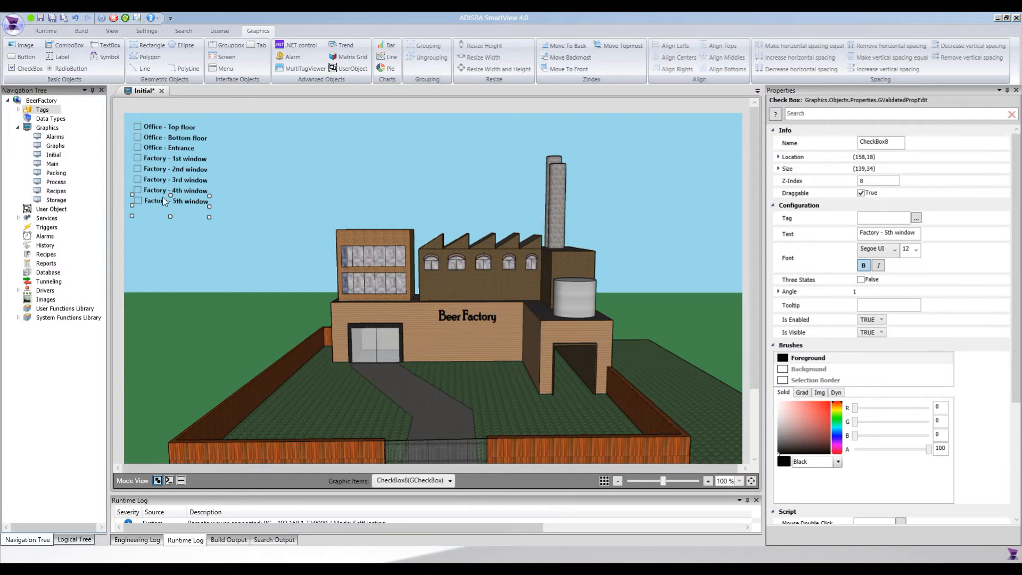
Create a new tag document in the Factory tag folder.
click(18, 109)
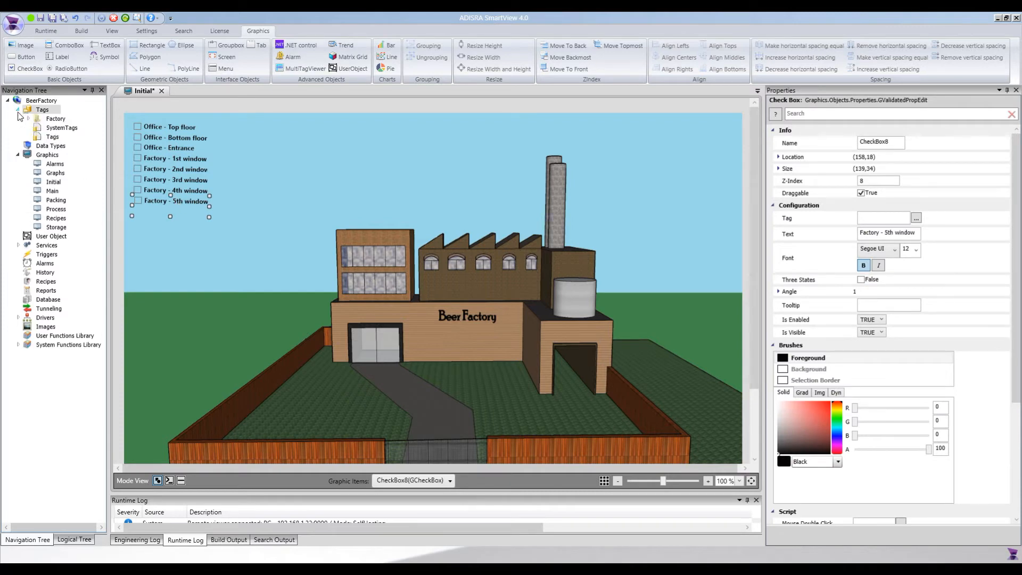
double_click(56, 119)
right_click(56, 120)
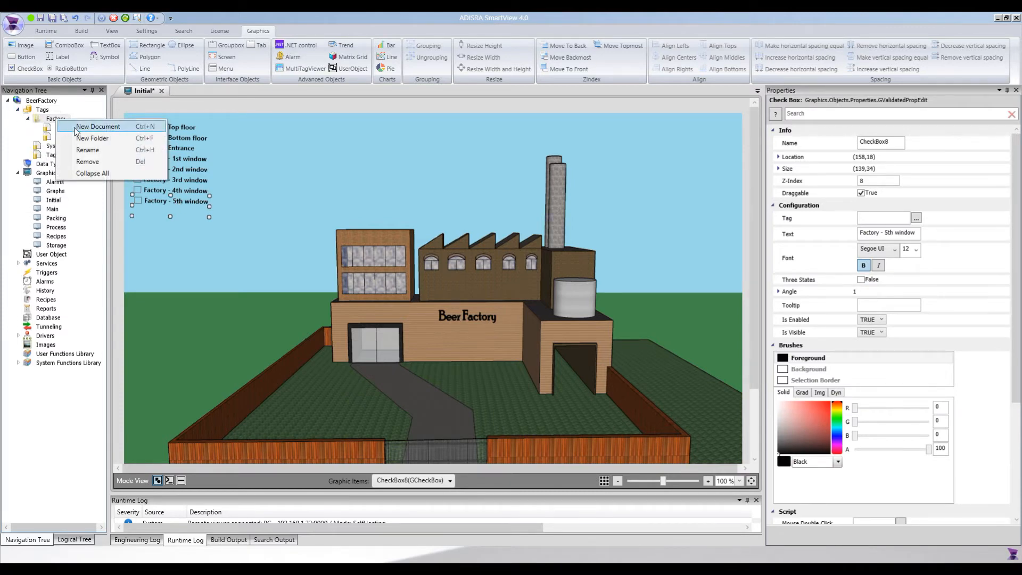
click(80, 126)
Add integer tags named OfficeTopFloor and OfficeBottomFloor.
click(29, 50)
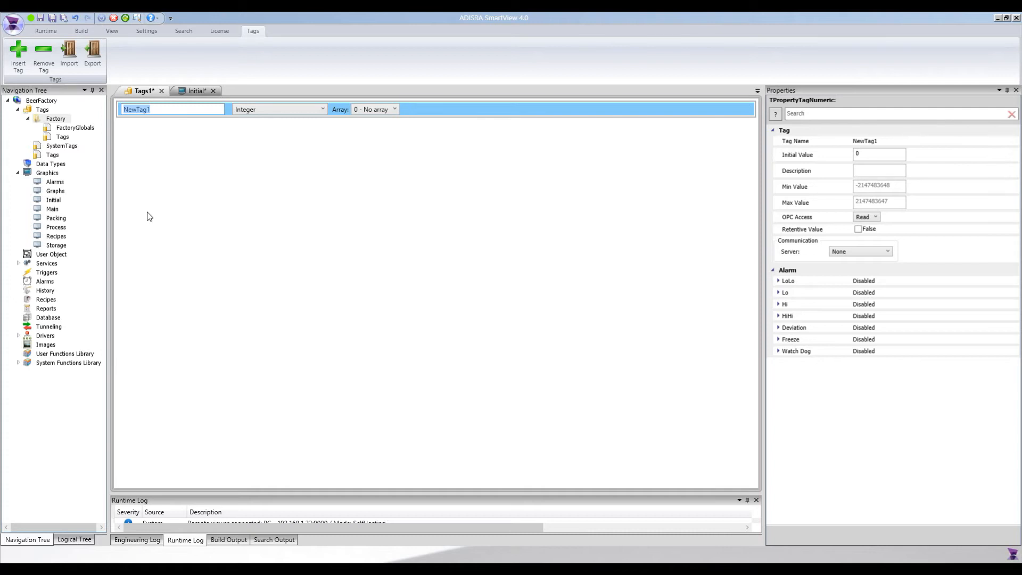
text(OfficeTopFloor)
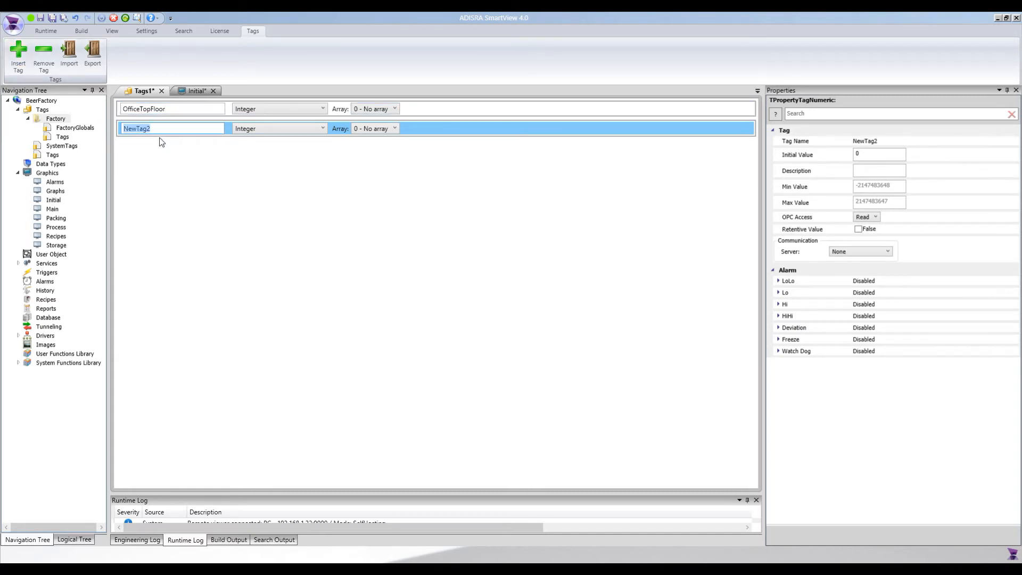
text(Off)
text(iceBottomFloor)
key(Return)
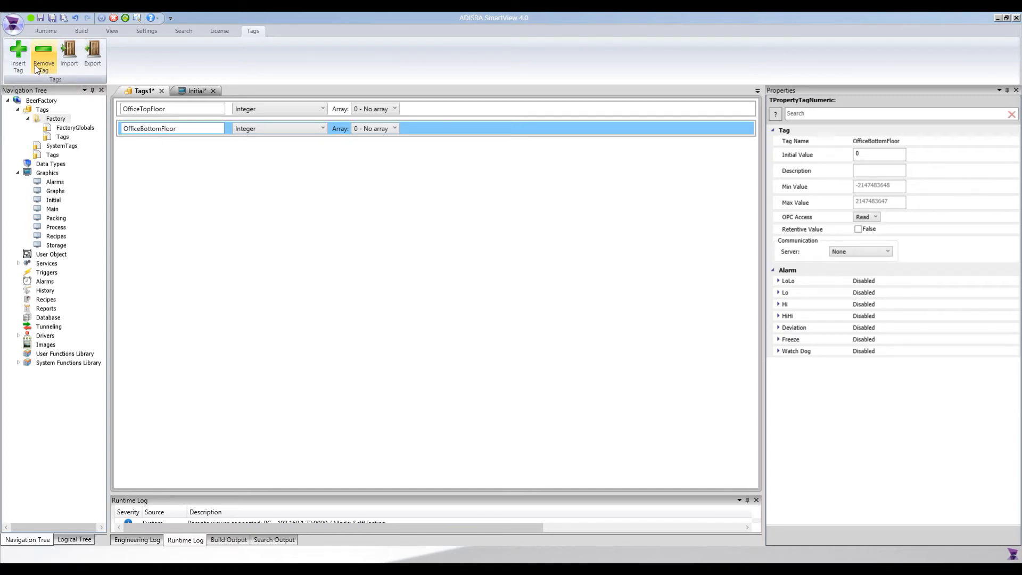
Insert six more integer tags, NewTag3 through NewTag8.
click(20, 59)
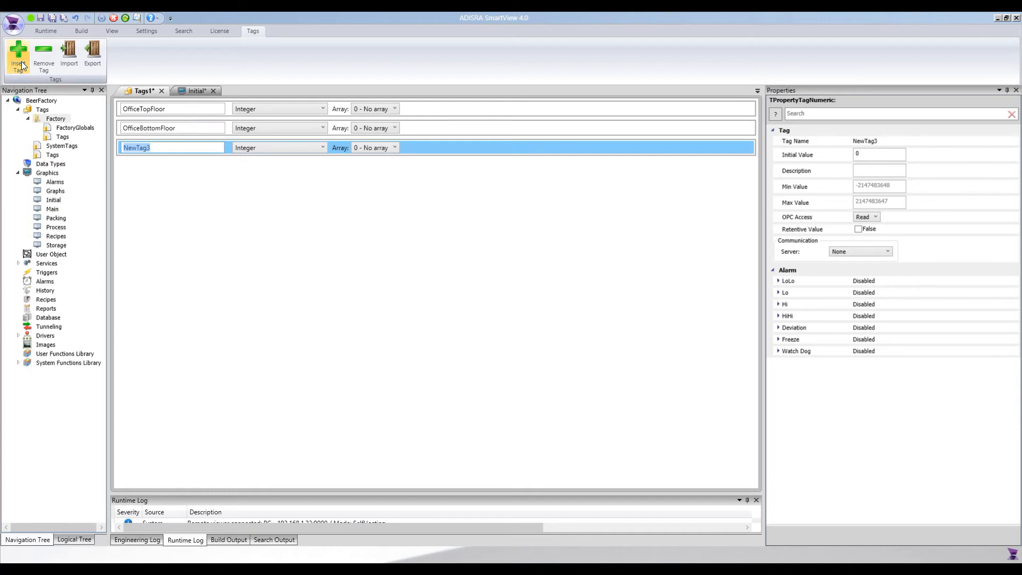
click(19, 59)
click(19, 58)
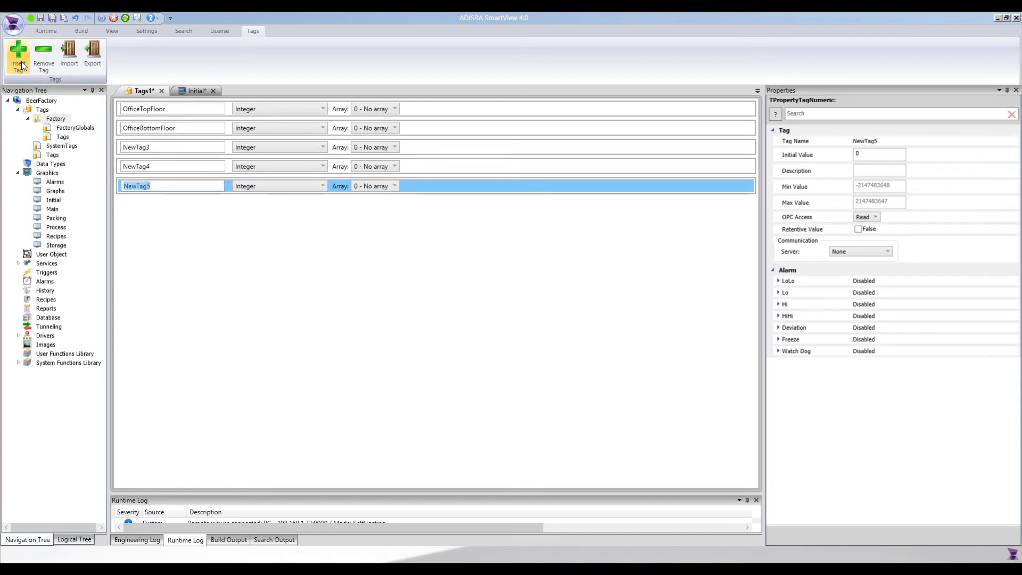
click(21, 62)
click(21, 62)
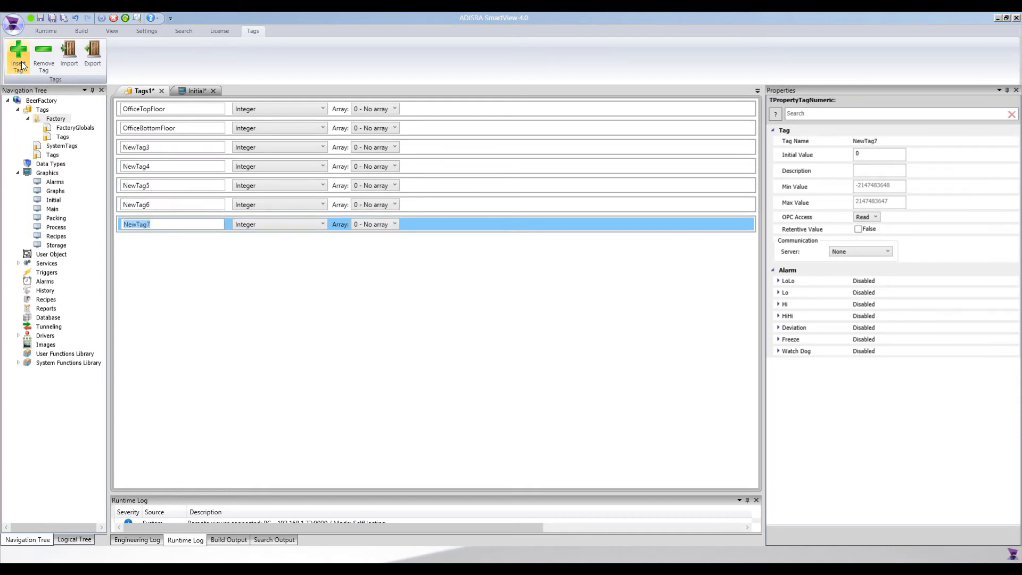
click(140, 149)
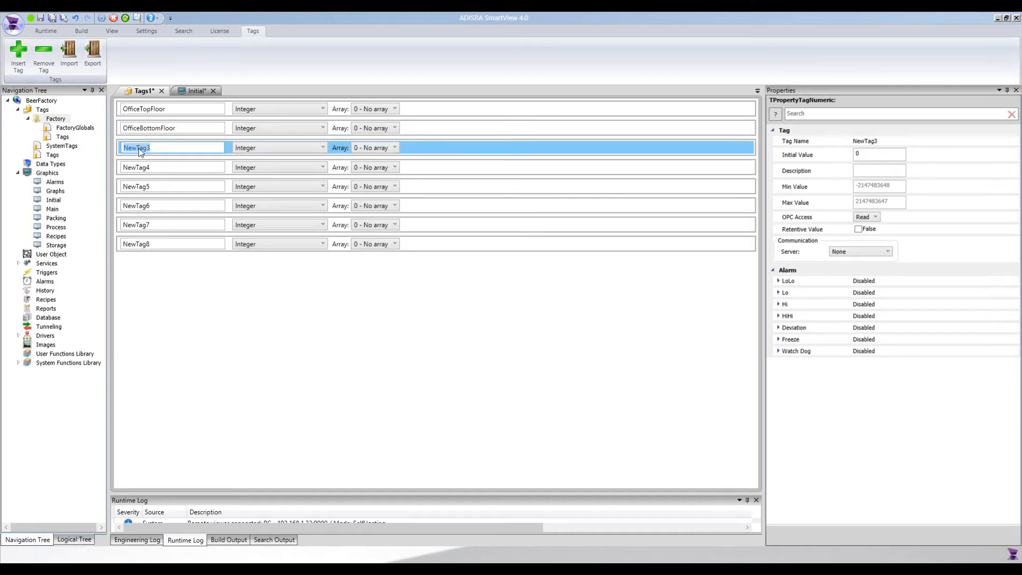
Rename NewTag3 to OfficeEntrance and NewTag4 to FactoryFirstWindow.
text(OfficeEntrance)
key(Tab)
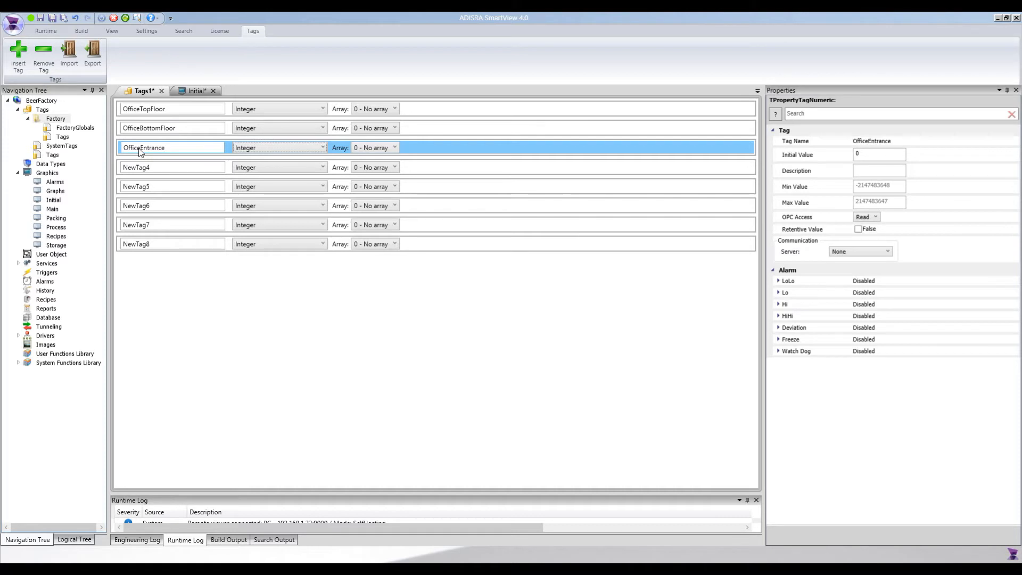
click(142, 168)
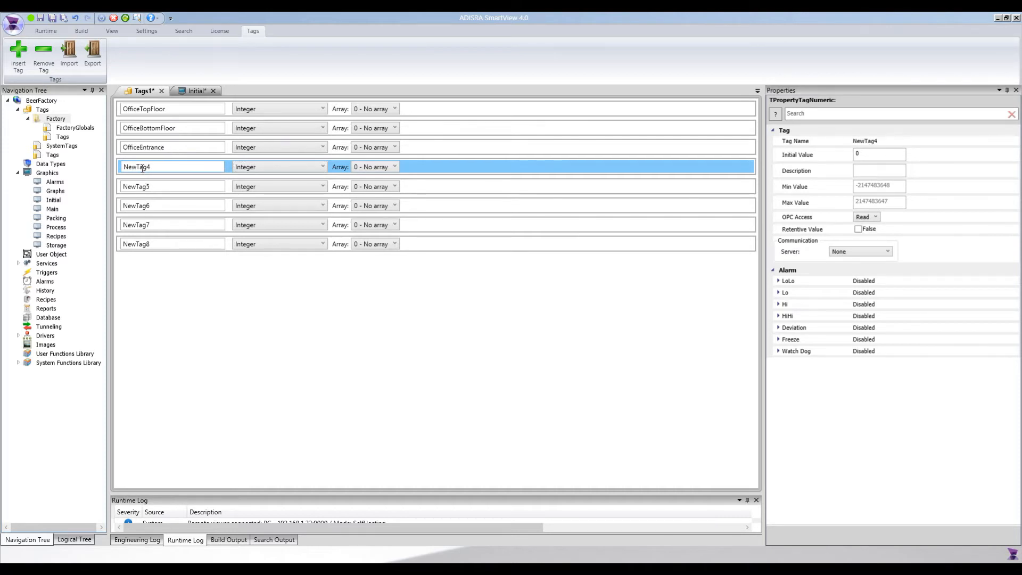
click(142, 168)
text(Factory)
key(ctrl+a)
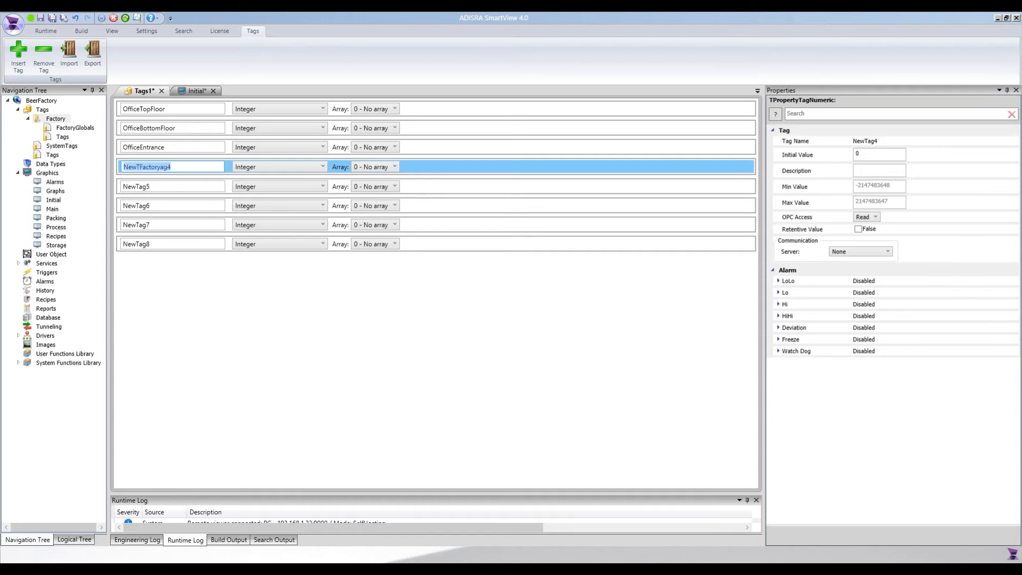
text(FactoryFirstWindow)
key(ctrl+a)
key(ctrl+c)
Rename NewTag5 and NewTag6 to FactorySecondWindow and FactoryThirdWindow.
click(139, 188)
key(ctrl+v)
click(145, 186)
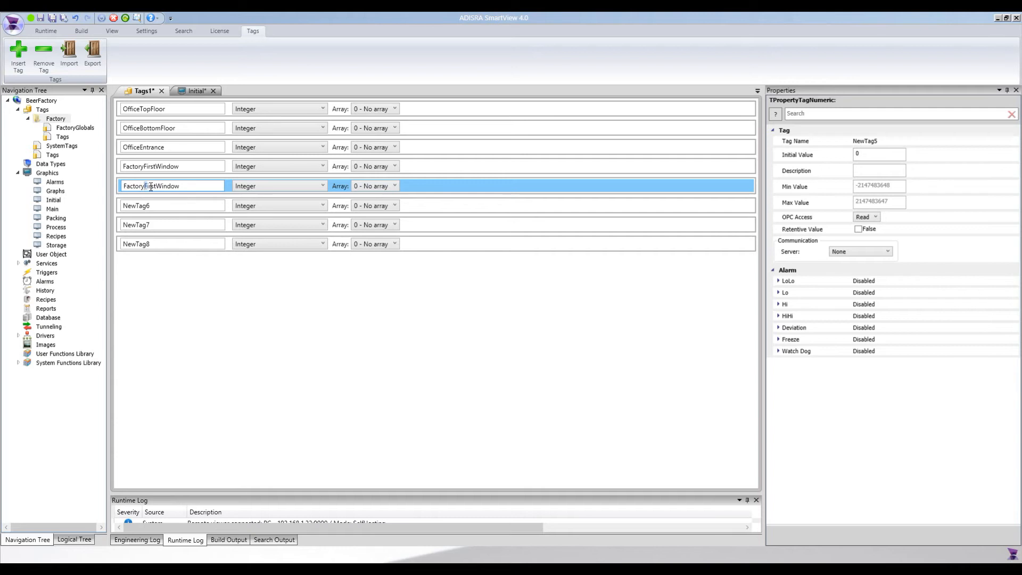
drag(151, 187, 158, 186)
text(Second)
click(140, 206)
key(ctrl+v)
key(ctrl+a)
key(ctrl+v)
click(144, 208)
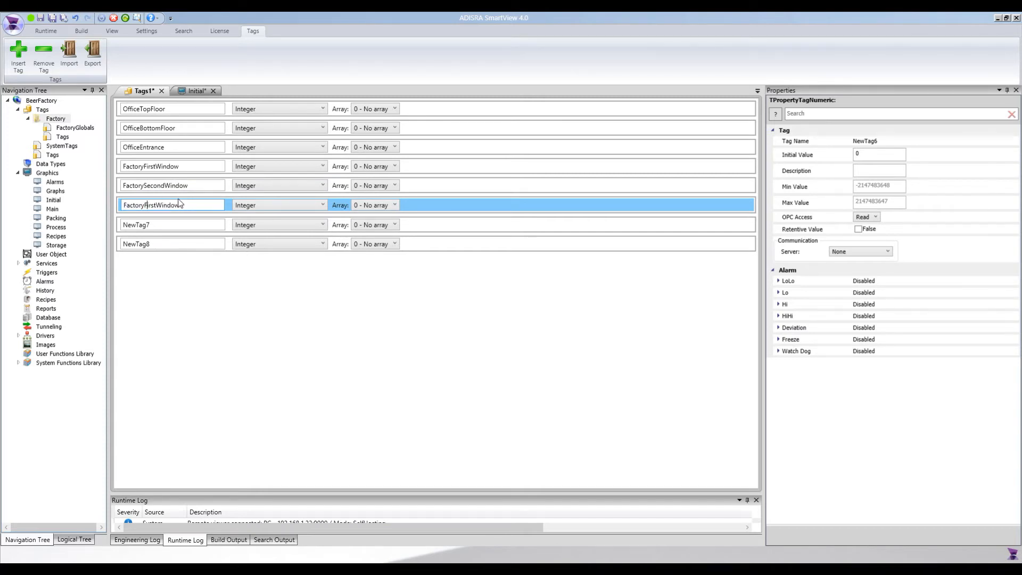
key(BackSpace)
key(BackSpace)
text(Third)
Rename NewTag7 and NewTag8 to FactoryFourthWindow and FactoryFithWindow, then save the tag list.
click(143, 225)
key(ctrl+a)
key(ctrl+v)
click(145, 225)
key(shift+Right)
key(shift+Right)
text(Fourth)
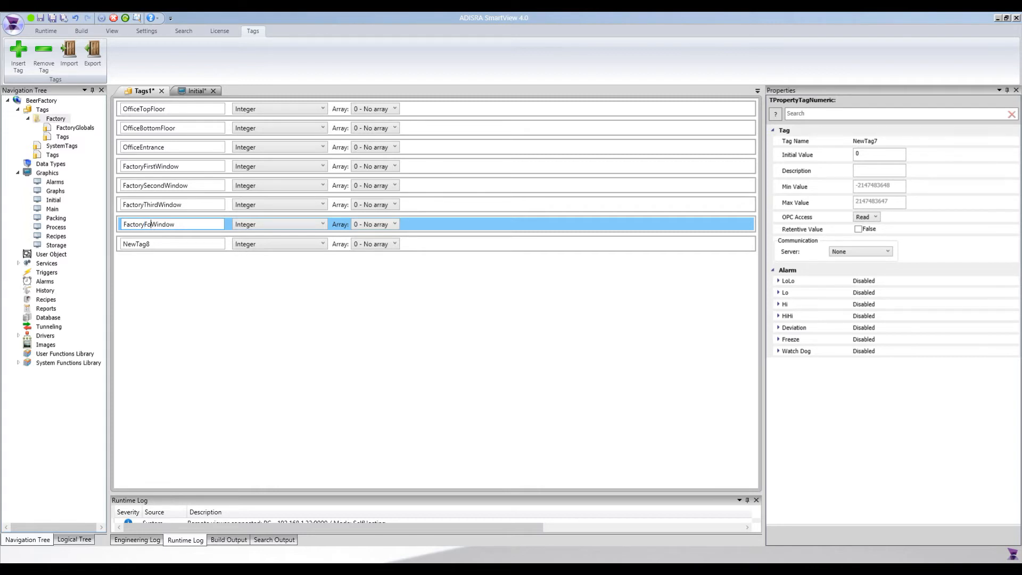
click(144, 244)
key(ctrl+v)
click(144, 244)
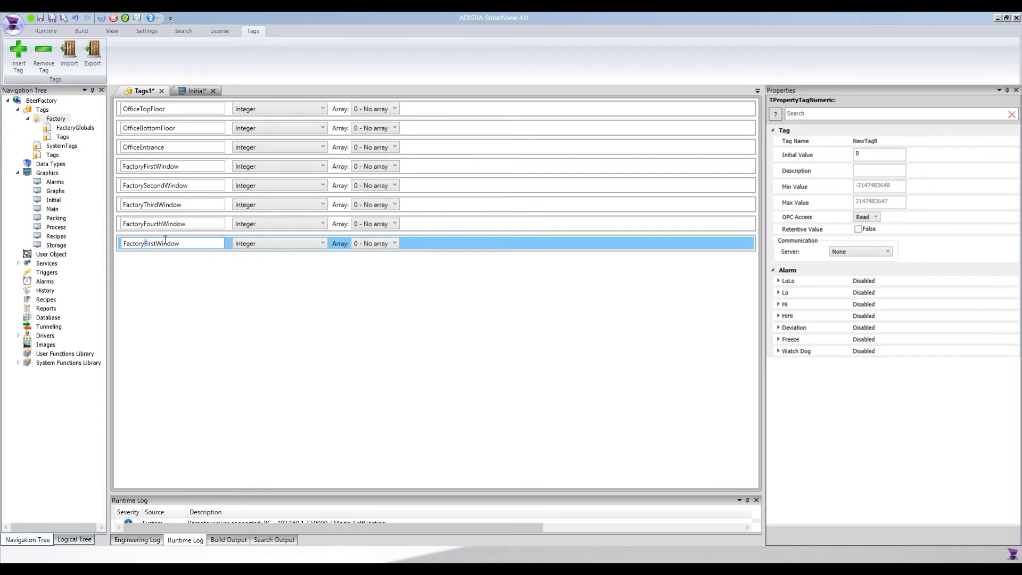
key(Right)
key(shift+Right)
key(shift+Right)
key(shift+Right)
text(th)
click(133, 277)
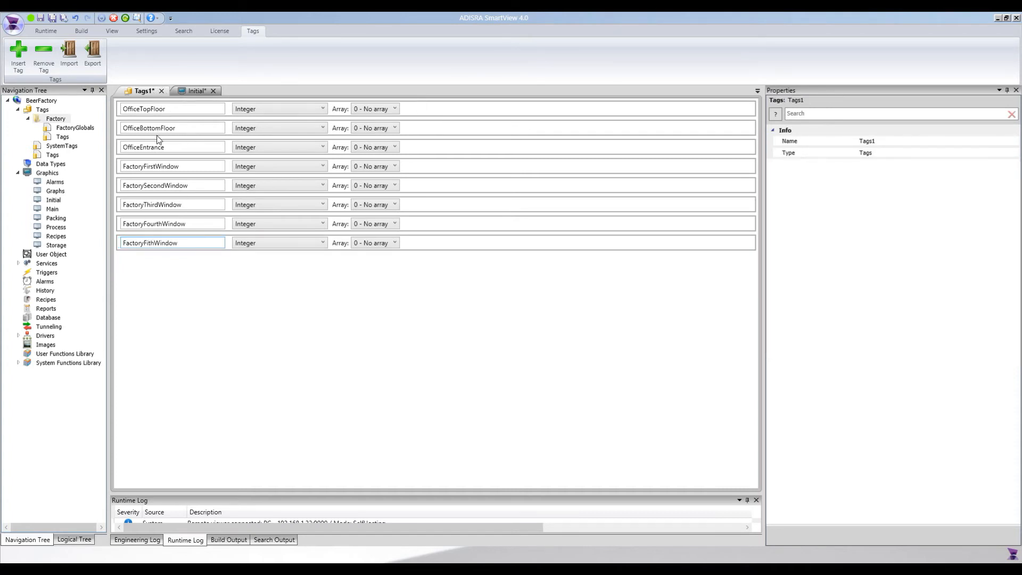
key(ctrl+s)
Save the tag list under the file name 'Lighting', fixing the misspelling.
text(Ligthin)
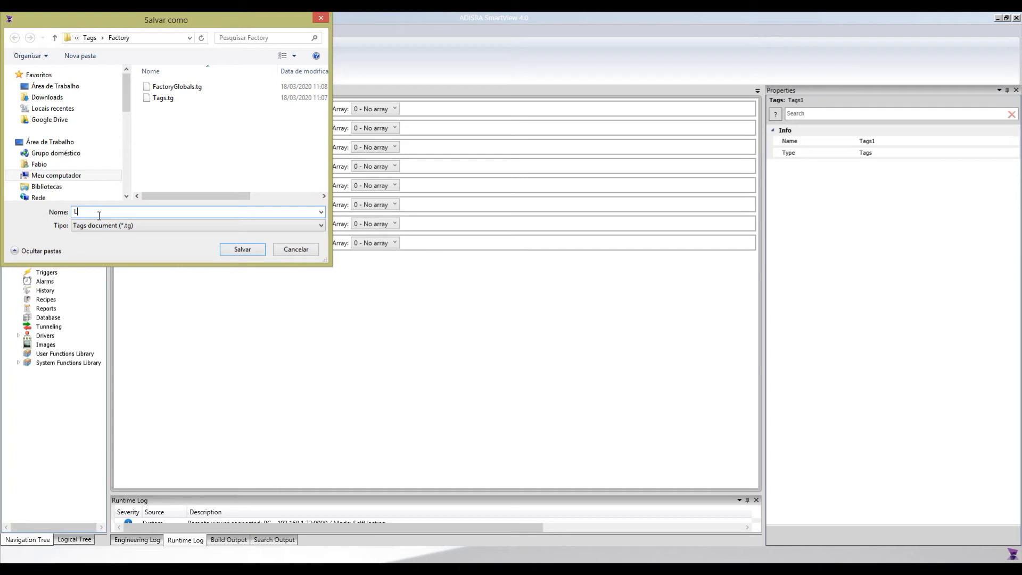
key(BackSpace)
key(BackSpace)
key(BackSpace)
text(hting)
key(Return)
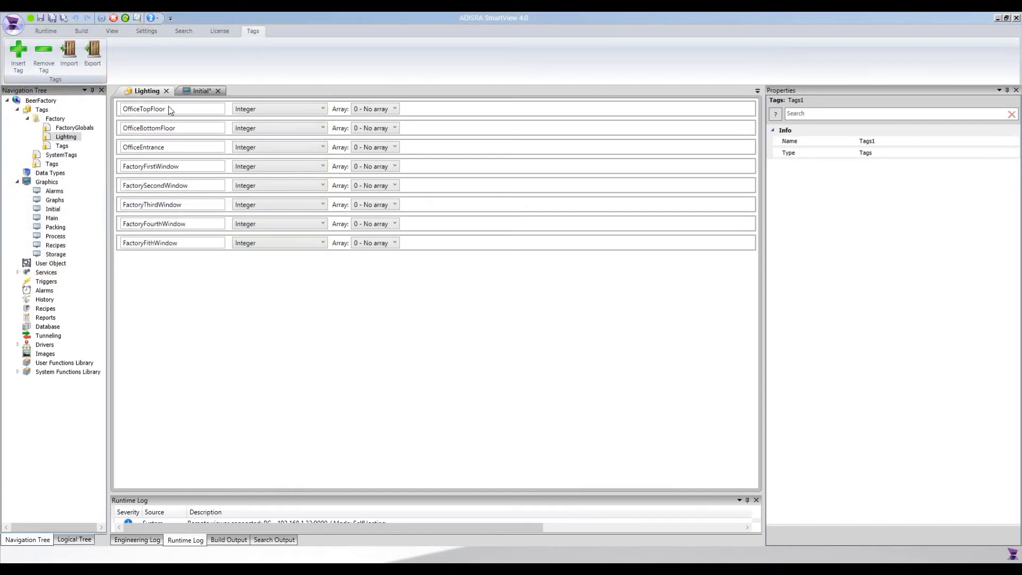
Return to the Initial screen and bind the Office - Top floor checkbox to OfficeTopFloor.
click(167, 90)
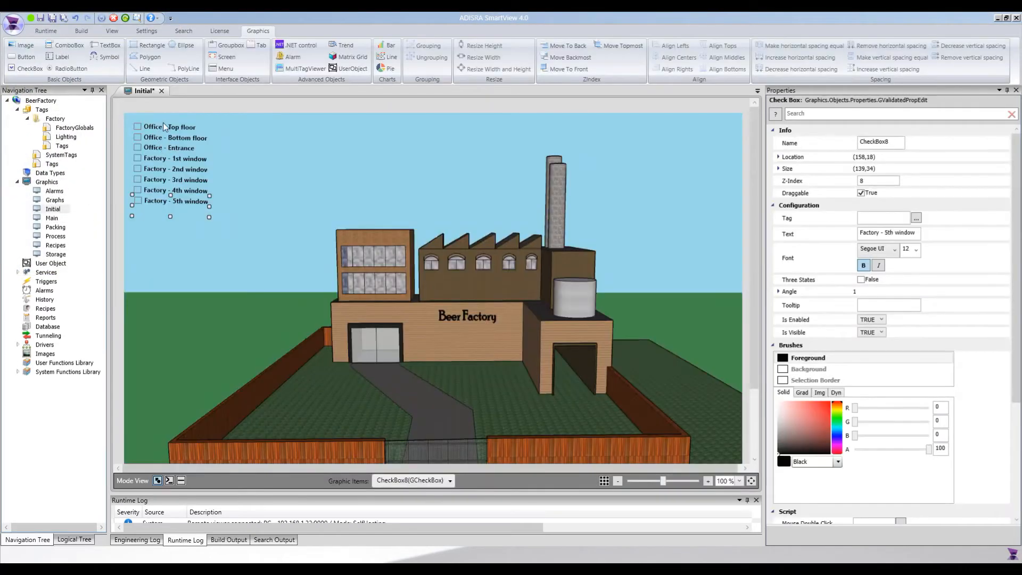
click(162, 123)
click(903, 218)
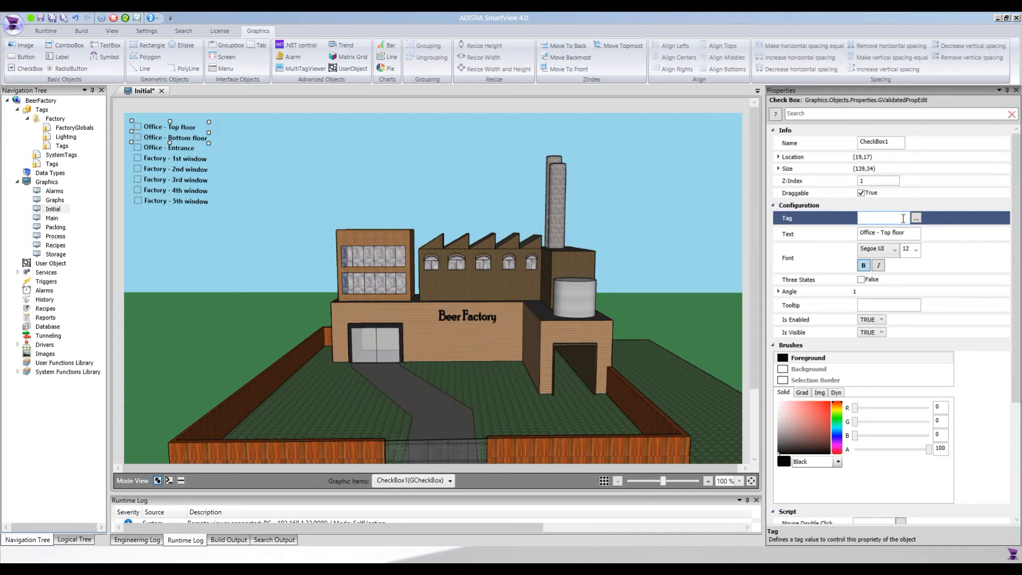
click(916, 218)
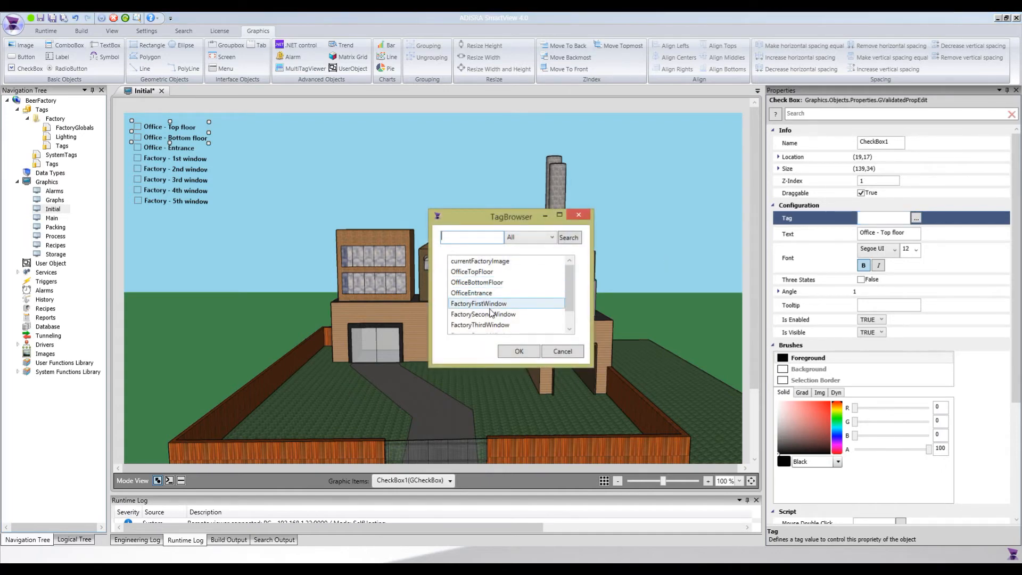
double_click(482, 272)
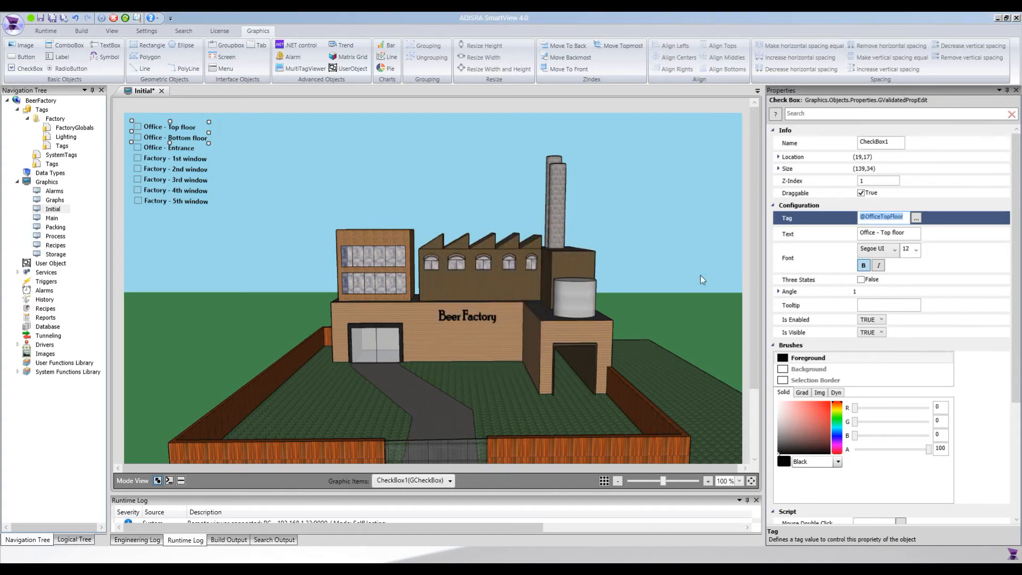
Bind the Office - Bottom floor and Office - Entrance checkboxes to OfficeBottomFloor and OfficeEntrance.
click(149, 140)
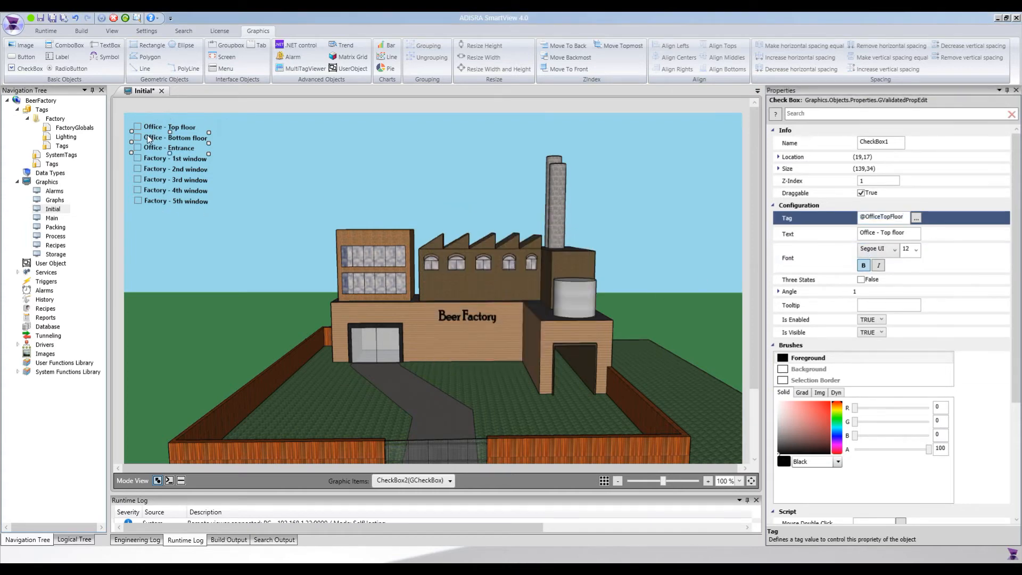
click(916, 218)
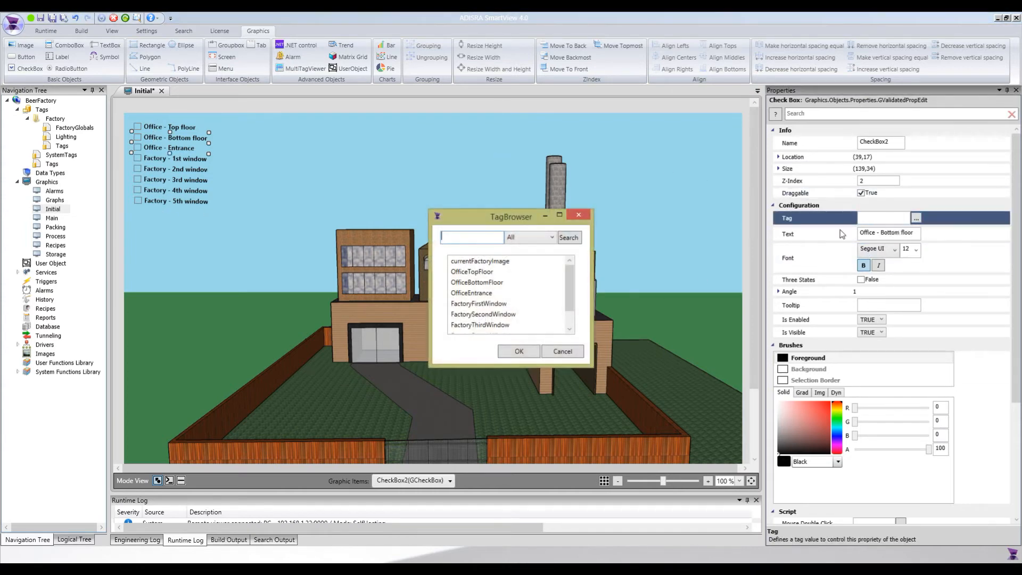
click(477, 282)
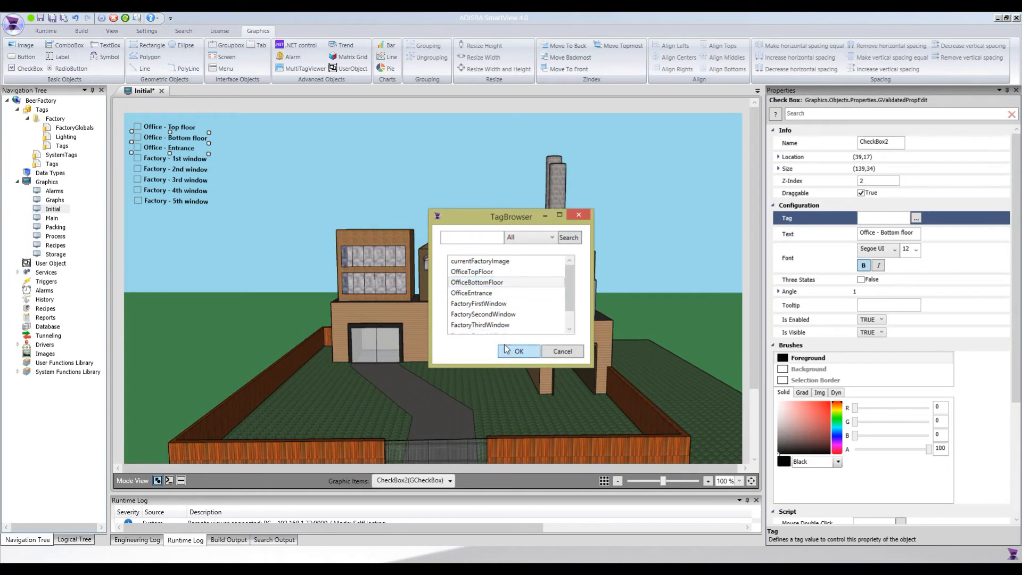
click(516, 351)
click(171, 150)
click(916, 219)
click(489, 293)
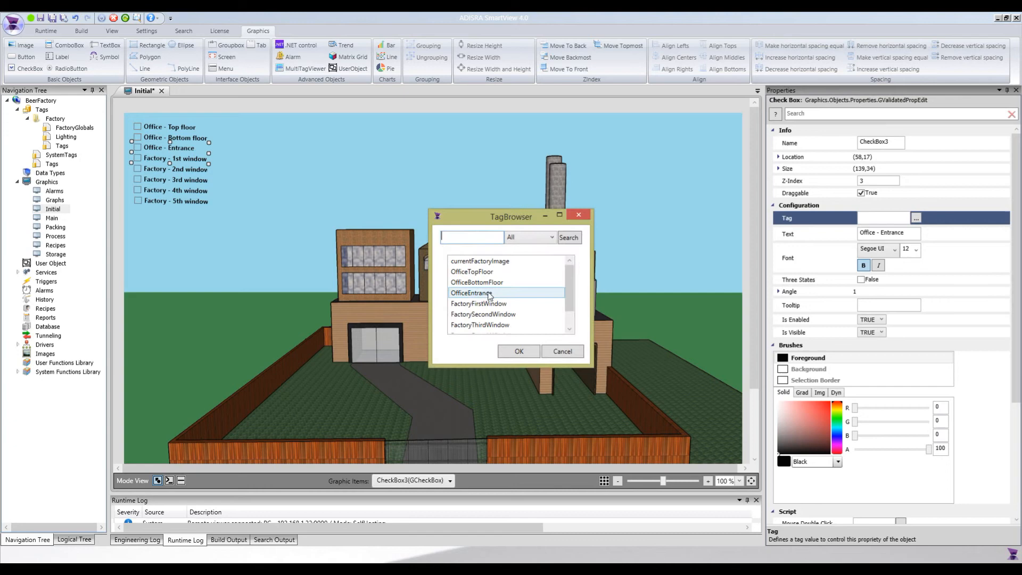
click(519, 351)
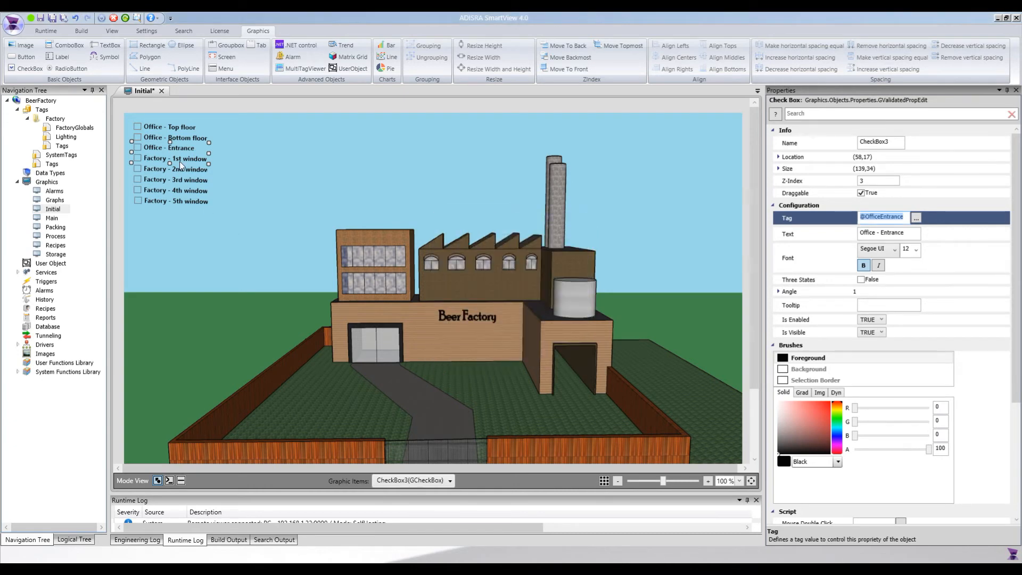
Bind the Factory 1st and 2nd window checkboxes to FactoryFirstWindow and FactorySecondWindow.
click(180, 162)
click(916, 219)
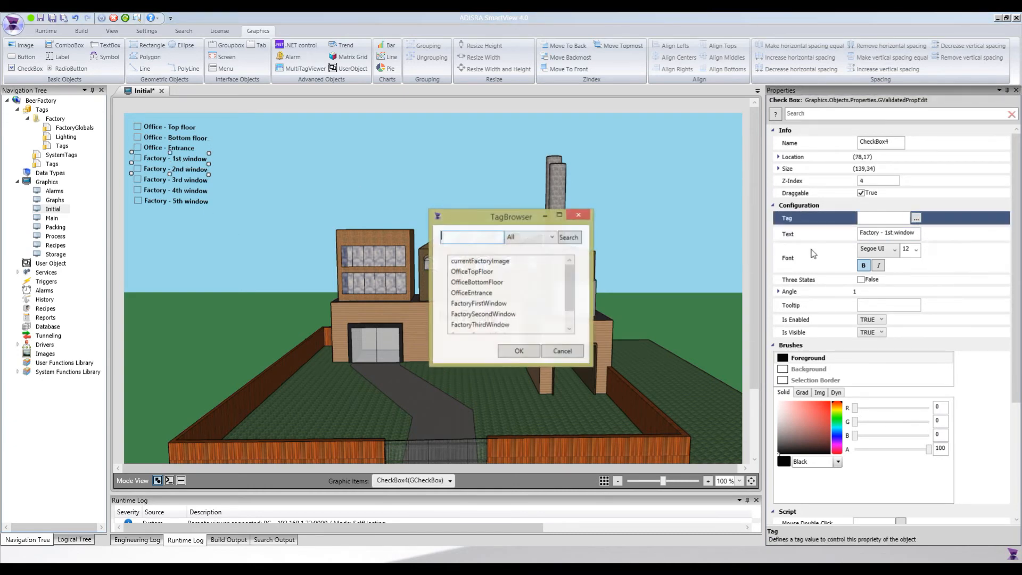
click(482, 303)
click(519, 350)
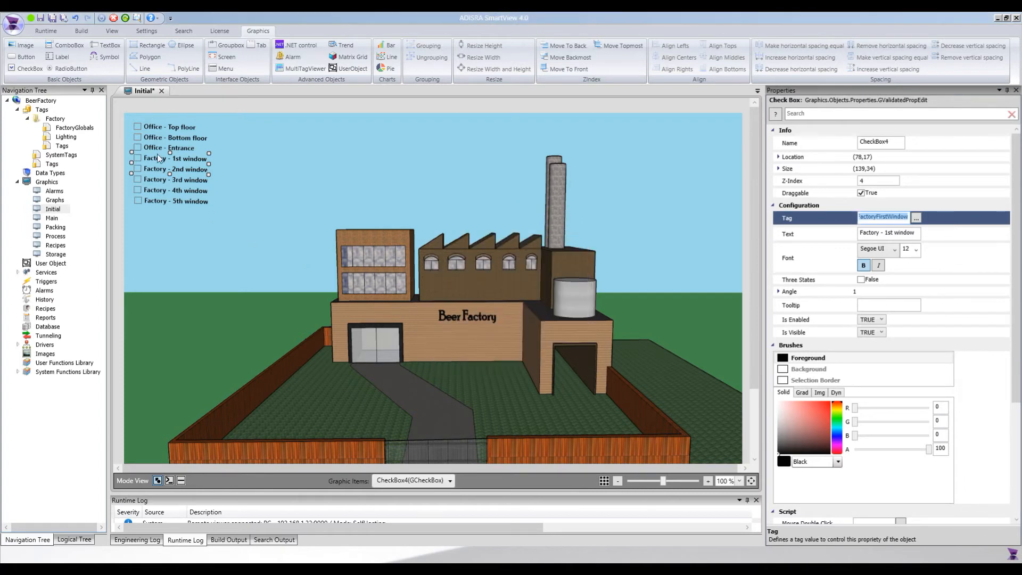
click(176, 170)
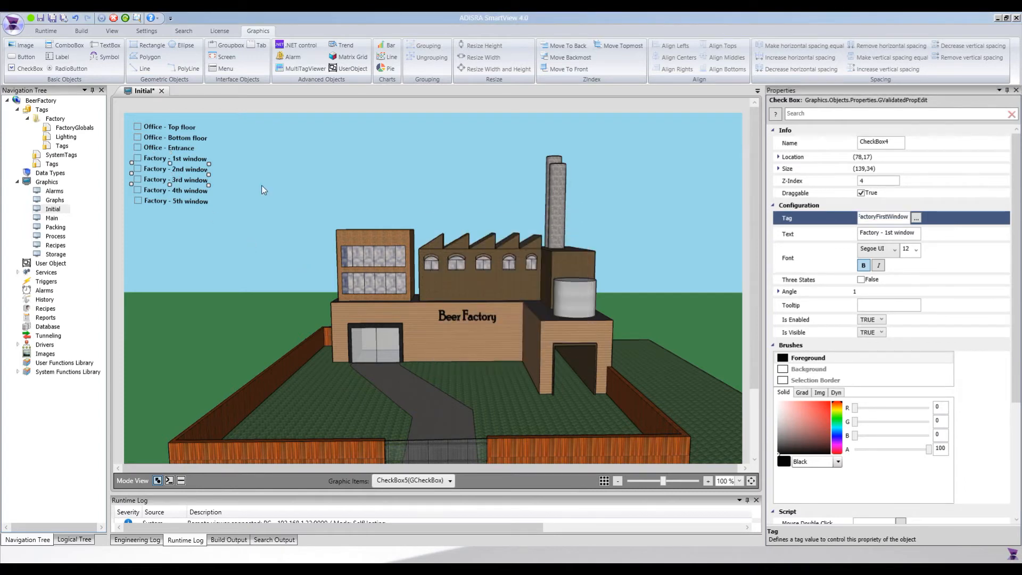
click(916, 219)
click(482, 312)
click(519, 350)
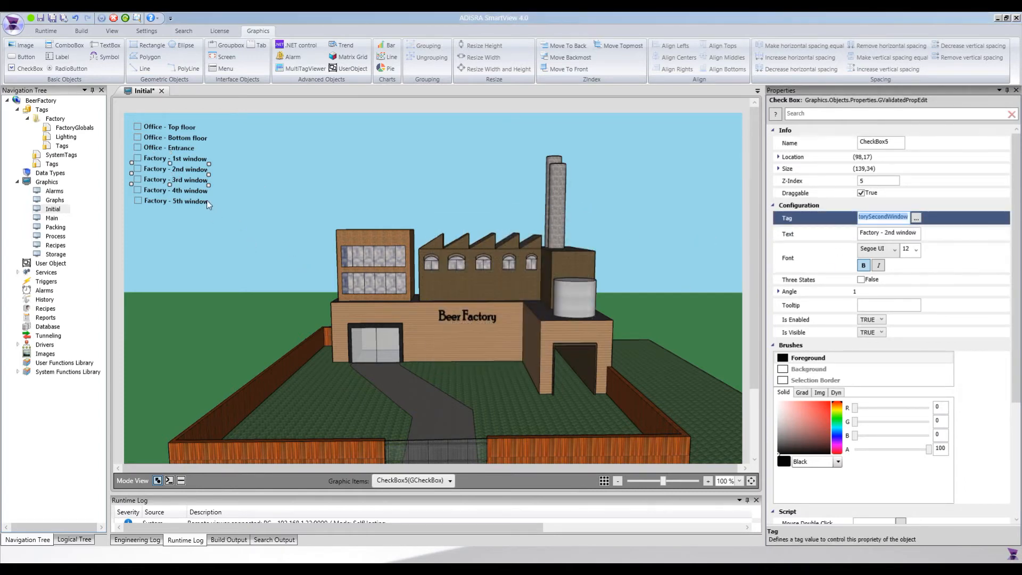
Bind the Factory 3rd and 4th window checkboxes to FactoryThirdWindow and FactoryFourthWindow.
click(194, 181)
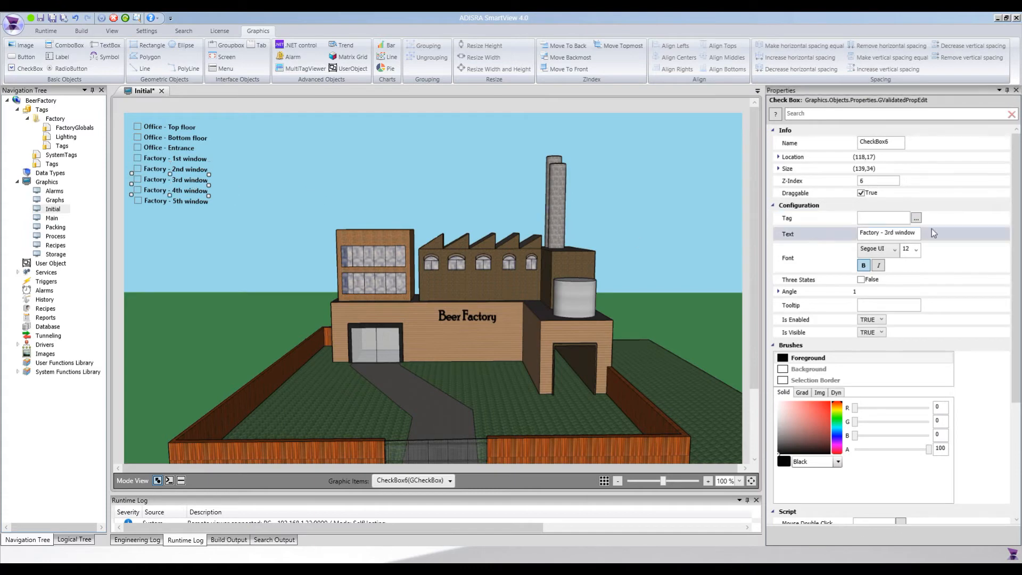
click(916, 219)
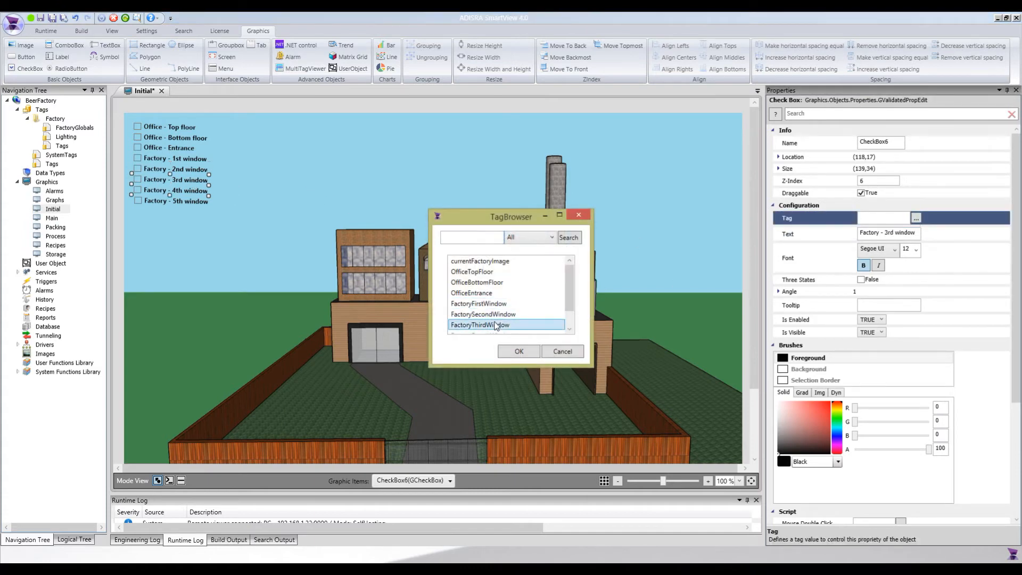
click(518, 351)
click(170, 193)
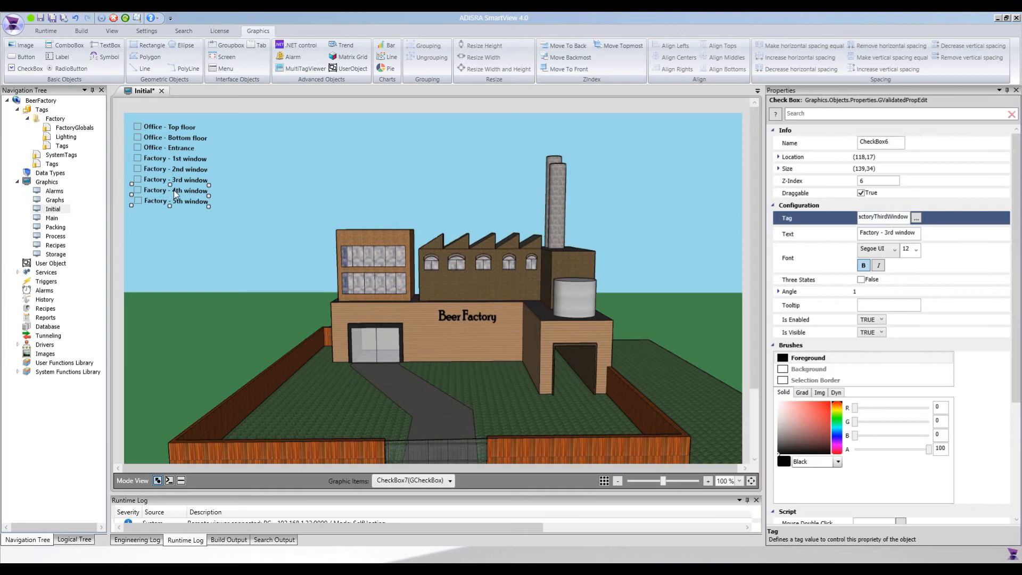
click(916, 219)
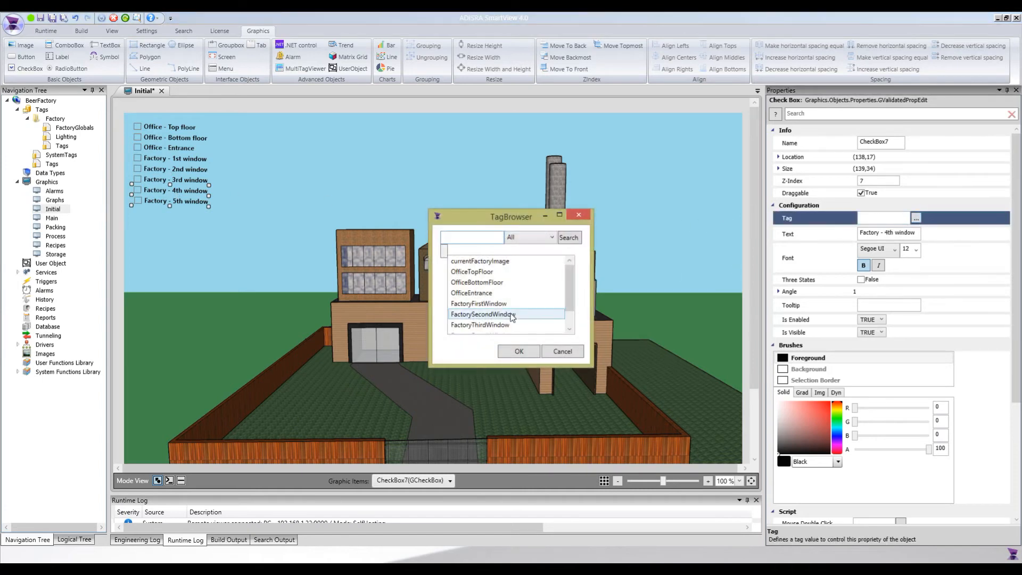
scroll(512, 317, down, 1)
click(482, 314)
click(516, 352)
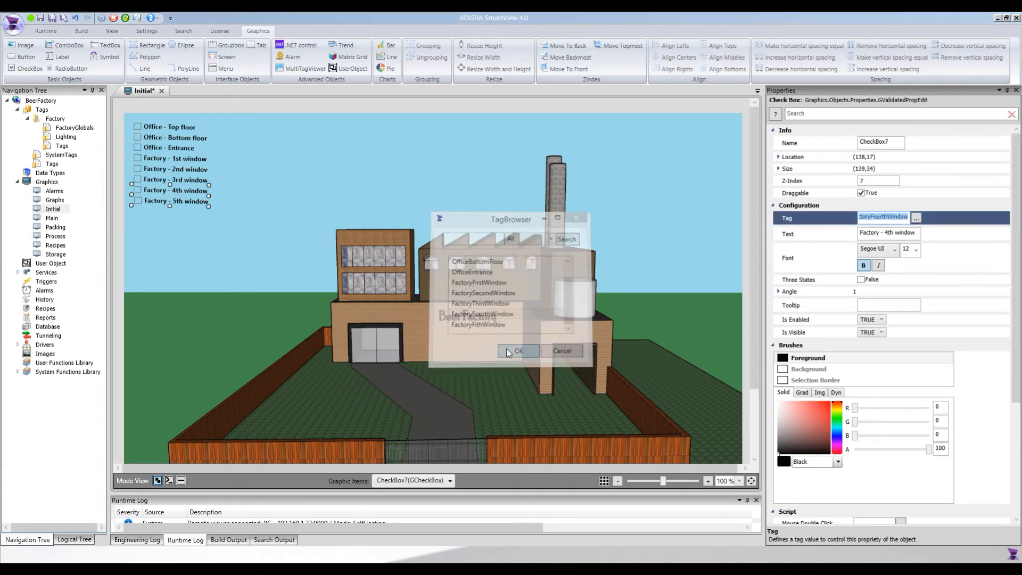
Bind the Factory - 5th window checkbox to the FactoryFithWindow tag.
click(183, 201)
click(916, 219)
scroll(511, 301, down, 1)
double_click(493, 324)
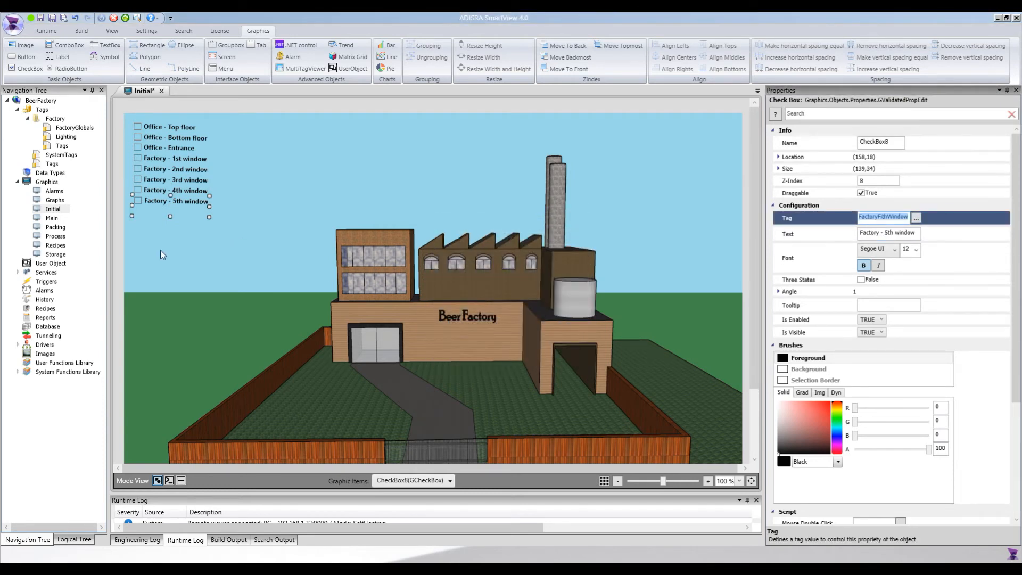
click(239, 204)
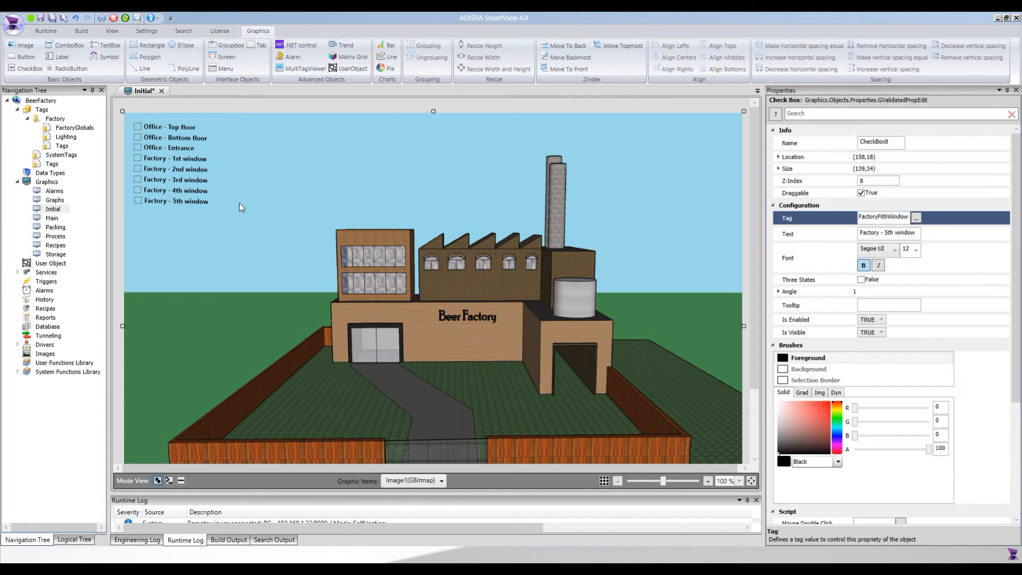
Save the Initial screen and zoom the canvas to 200 %.
key(ctrl+s)
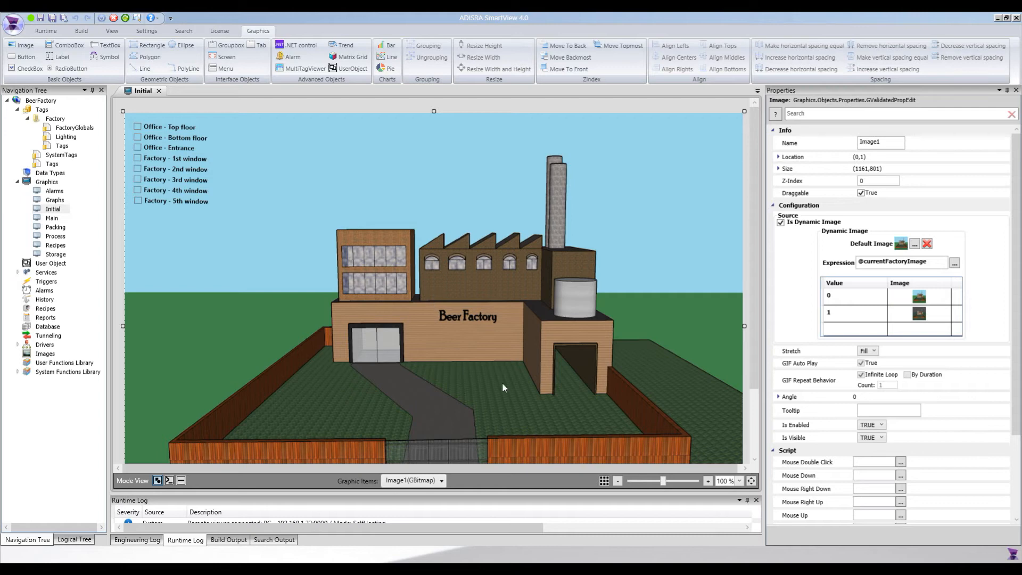
click(739, 482)
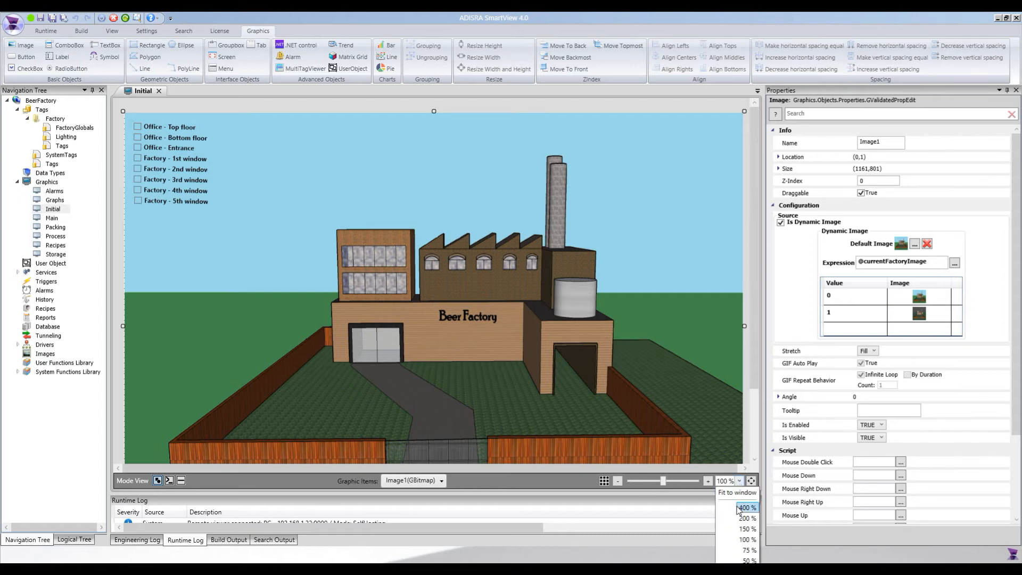
click(739, 518)
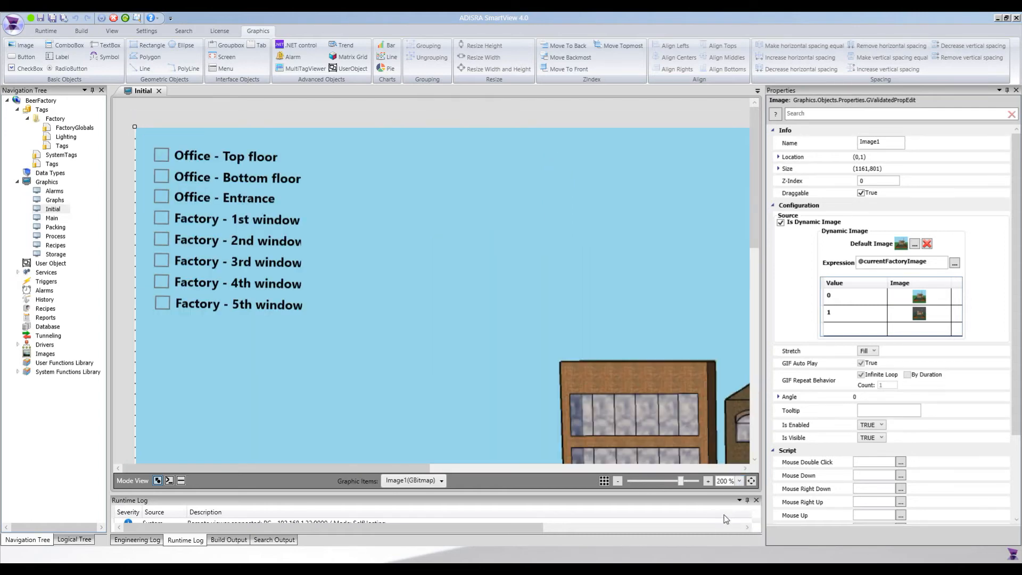
Scroll the canvas to bring the factory buildings into view.
drag(428, 467, 541, 476)
scroll(459, 252, down, 5)
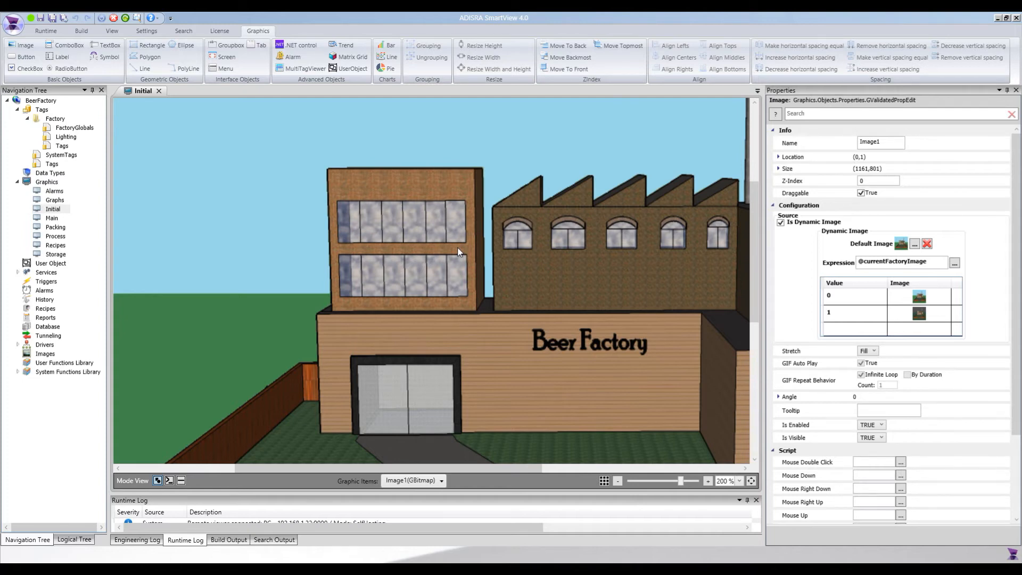
scroll(456, 249, up, 2)
scroll(441, 261, down, 3)
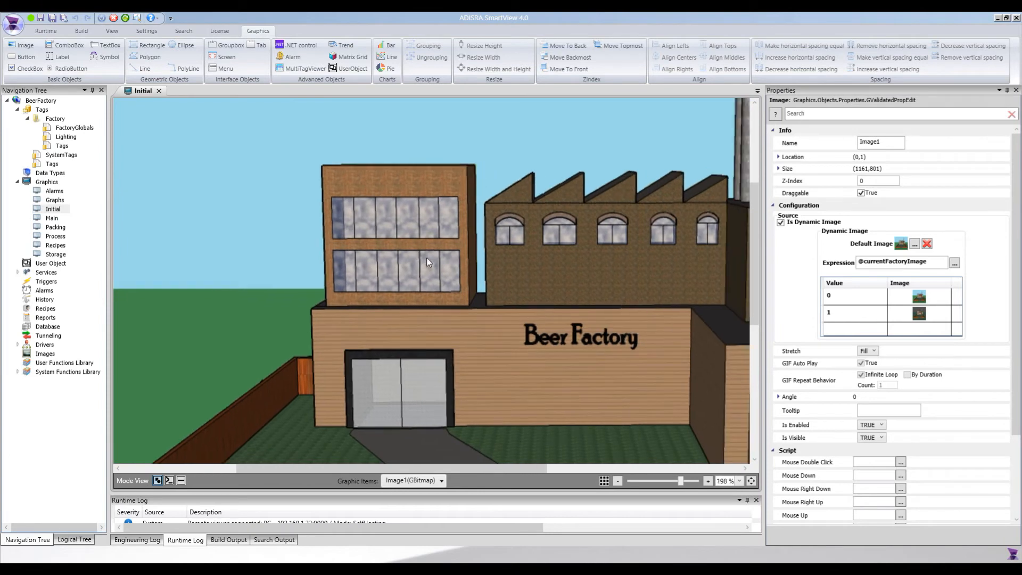
scroll(427, 258, up, 1)
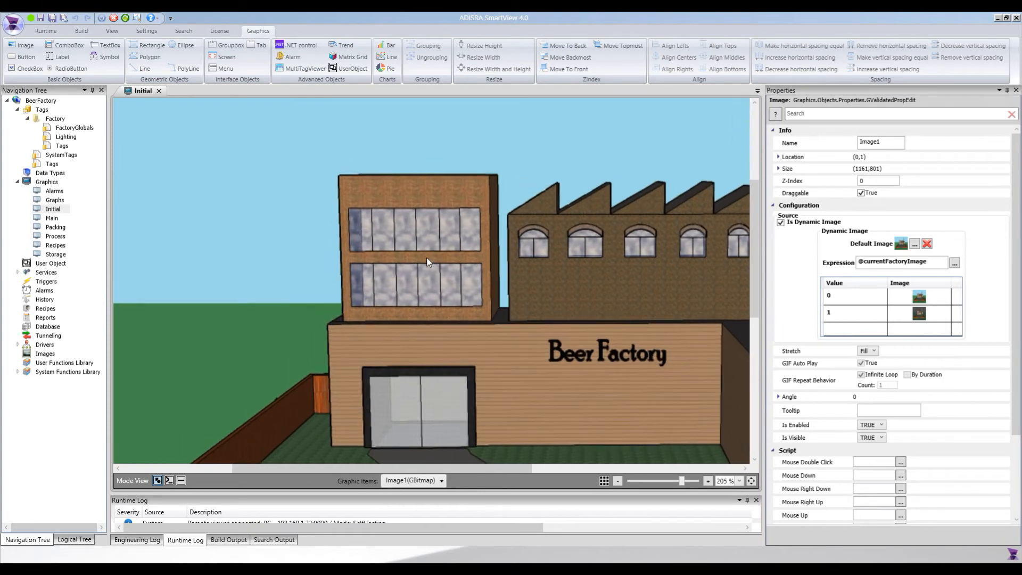
Draw a yellow rectangle over the first upper office window pane, tilted to -2 degrees.
click(145, 49)
drag(350, 209, 372, 252)
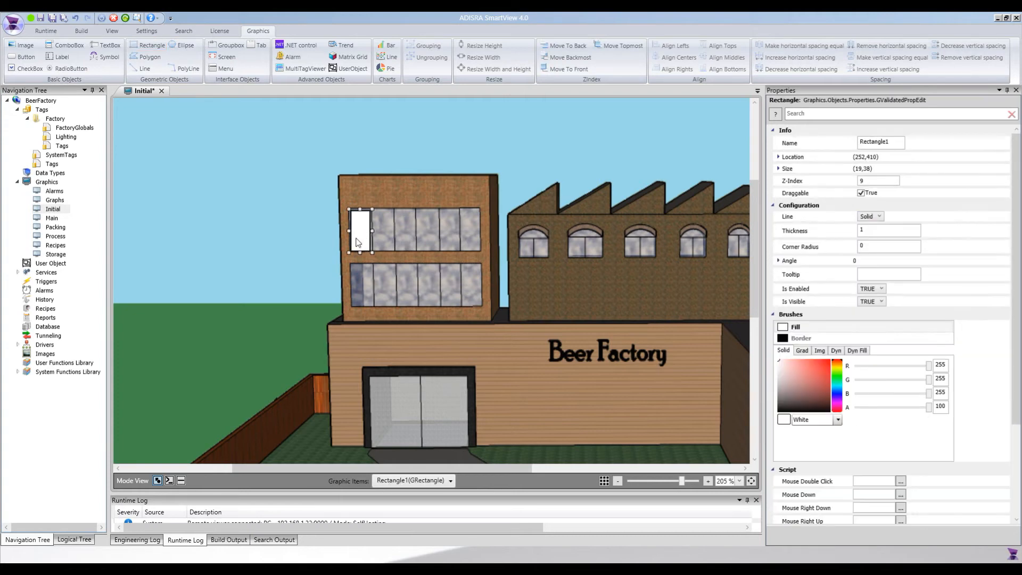
key(Up)
drag(375, 204, 374, 204)
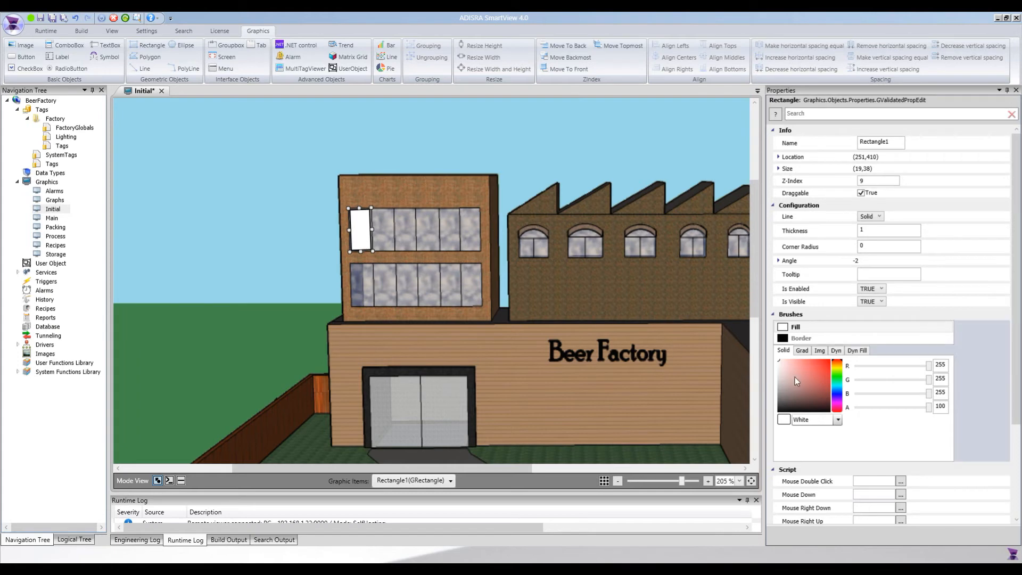
click(837, 370)
click(839, 368)
drag(809, 369, 819, 354)
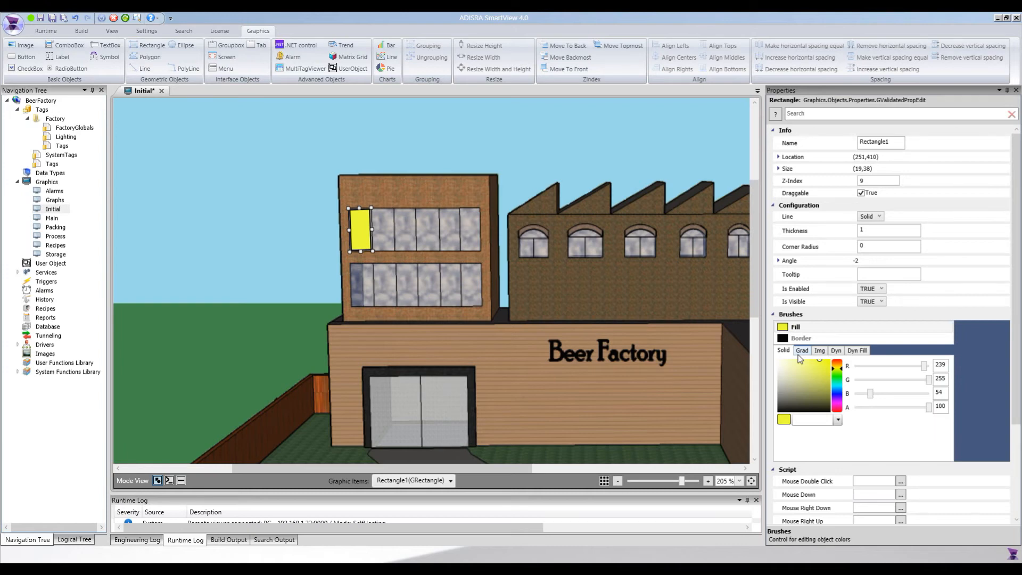
Copy the yellow rectangle onto the second and third panes of the upper office row.
click(356, 237)
key(ctrl+c)
key(ctrl+v)
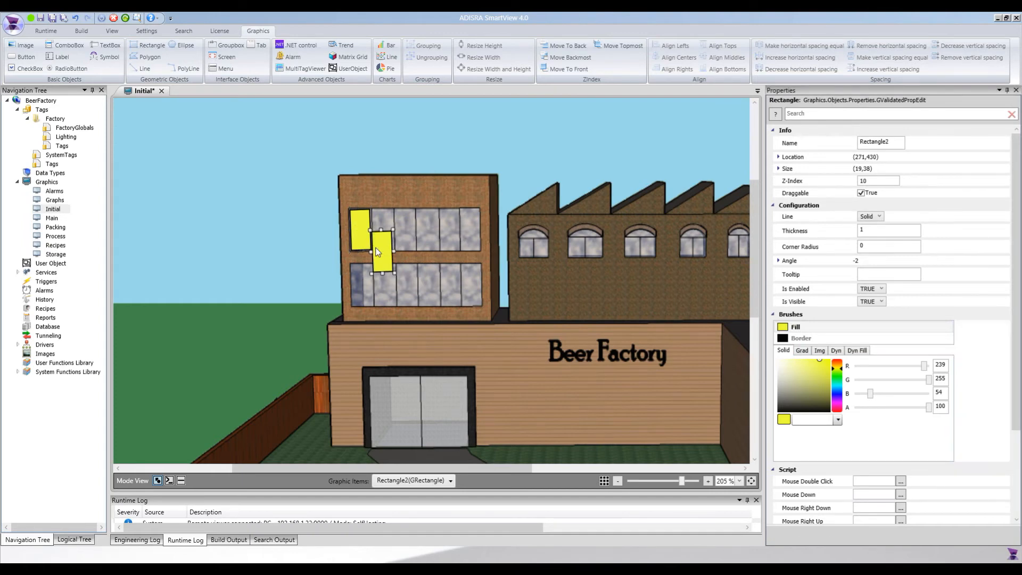
key(Up)
key(Up)
key(Right)
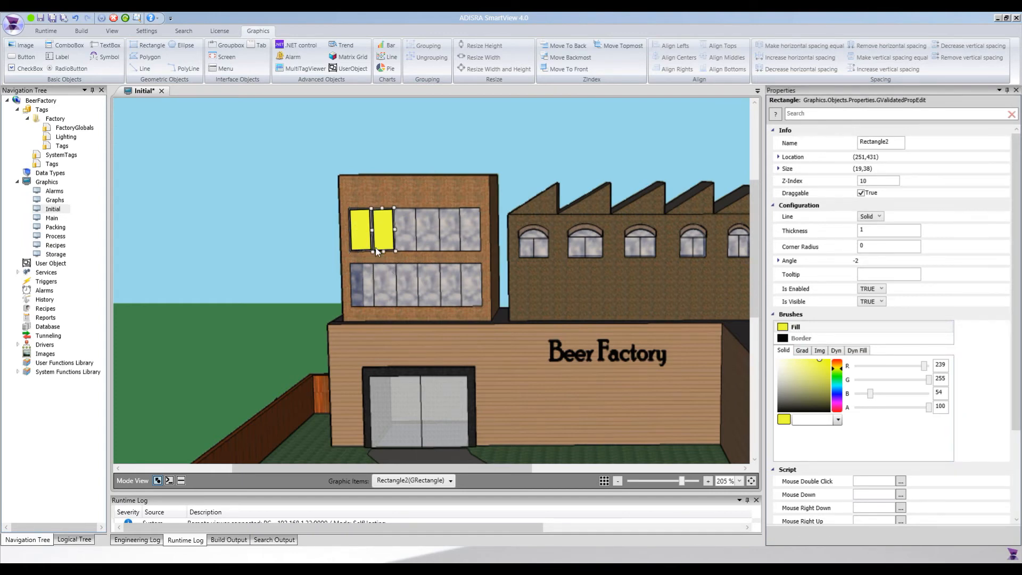
key(ctrl+v)
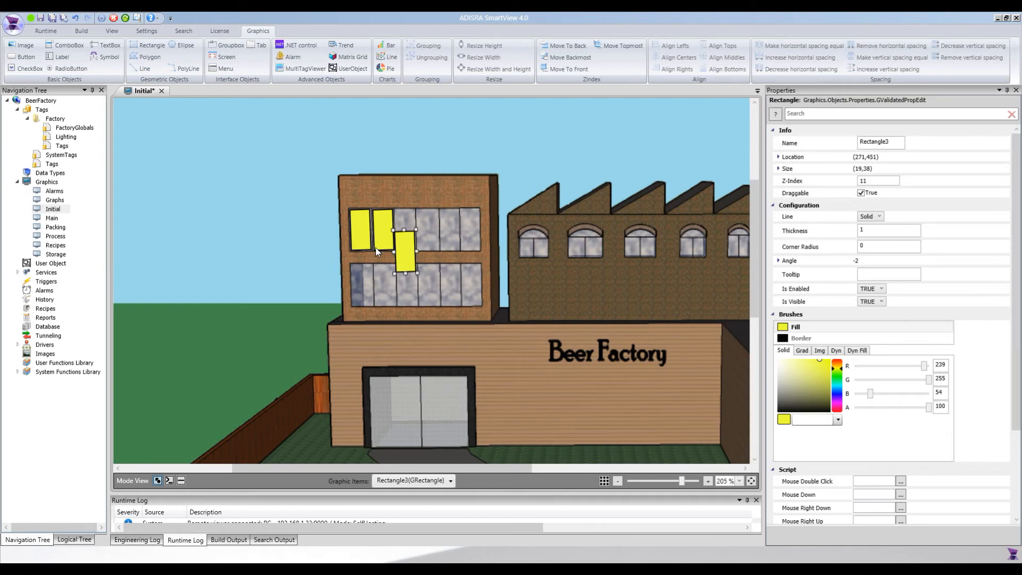
key(Up)
key(Up)
key(Up)
key(Up)
key(Up)
key(Up)
key(Up)
key(Up)
key(Up)
key(Up)
key(Up)
key(Up)
key(Up)
key(Up)
key(Up)
key(Up)
key(Up)
key(Up)
key(Up)
key(Up)
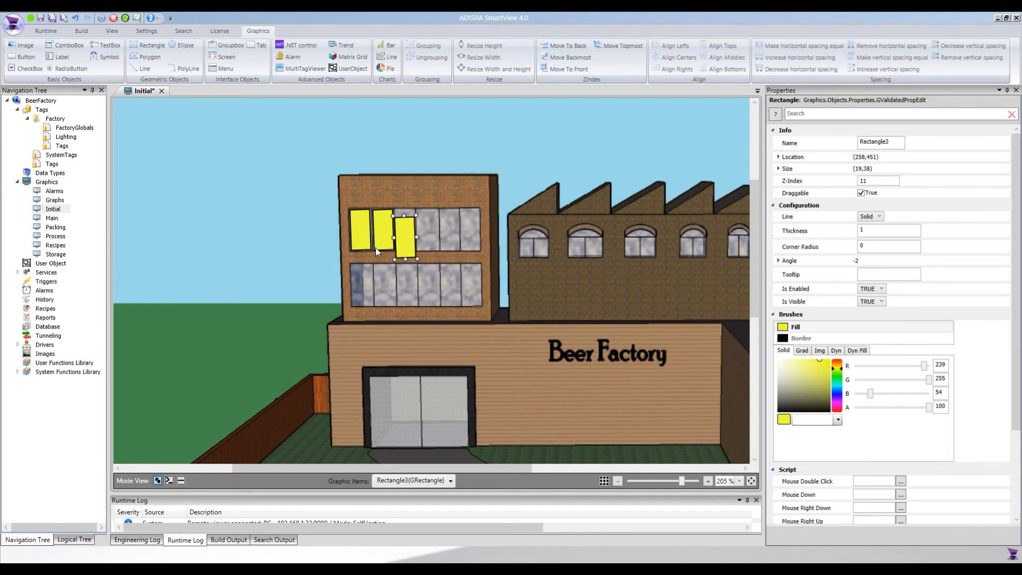
key(Down)
key(Down)
key(Down)
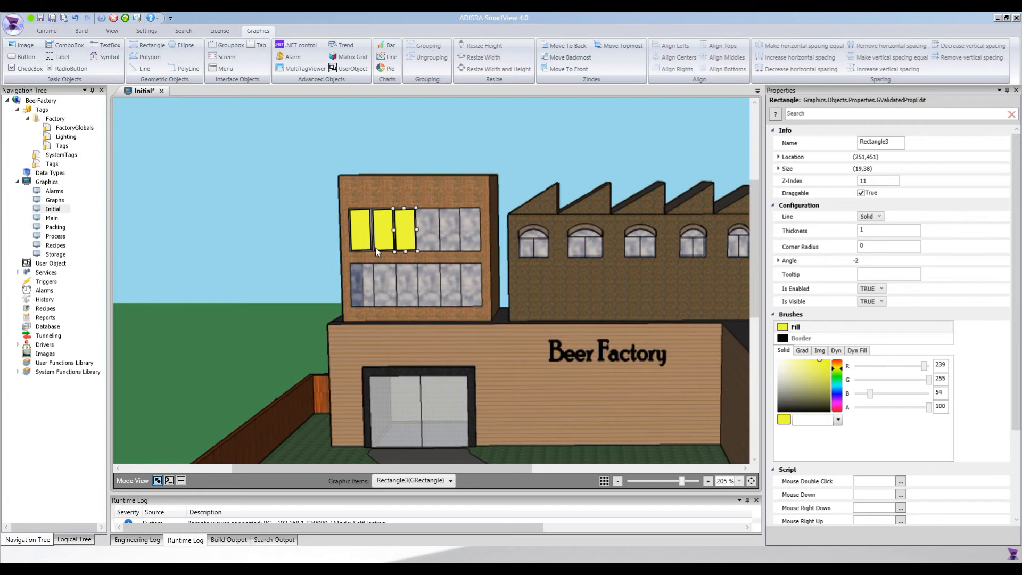
key(Up)
Paste three more copies to fill the rest of the upper window row.
key(ctrl+v)
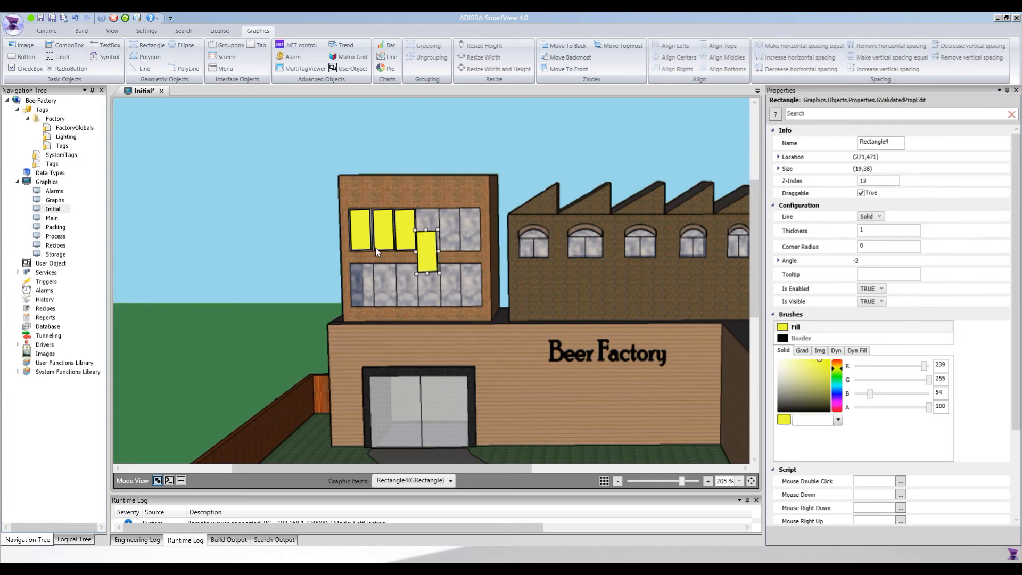
key(shift+Up)
key(shift+Up)
key(Down)
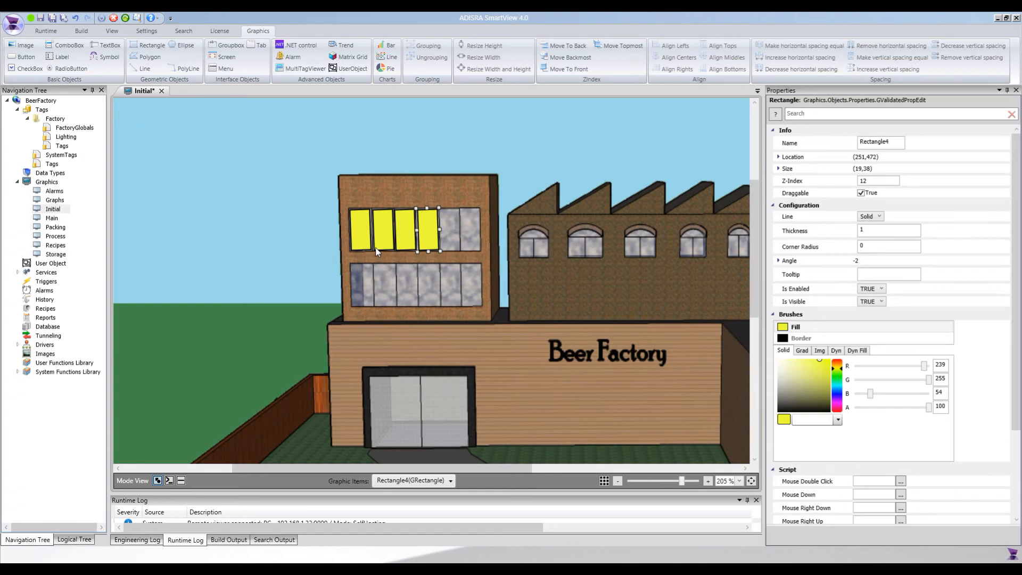
key(ctrl+v)
key(shift+Up)
key(shift+Up)
key(shift+Up)
key(shift+Up)
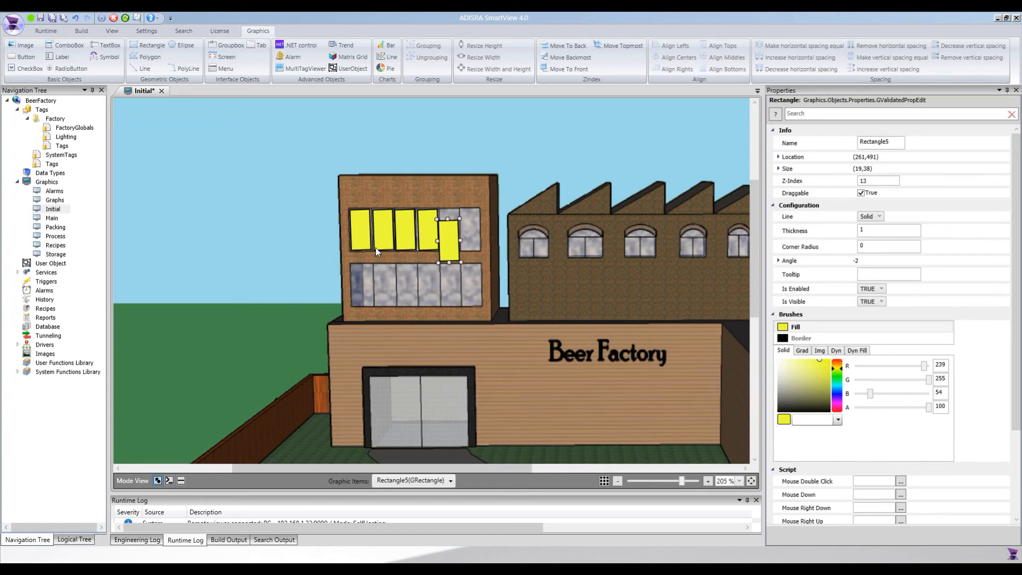
key(ctrl+v)
key(shift+Up)
key(shift+Up)
key(shift+Up)
key(shift+Up)
key(shift+Up)
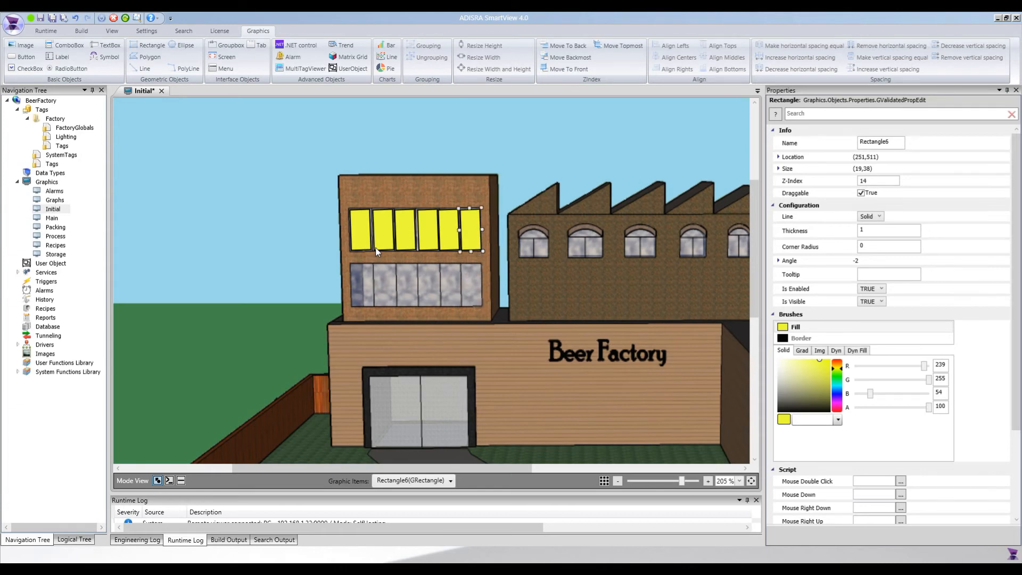
key(Left)
key(Right)
Place a copy of the window rectangle over the lower row's first pane.
click(427, 232)
click(367, 241)
key(ctrl+v)
drag(375, 258, 357, 292)
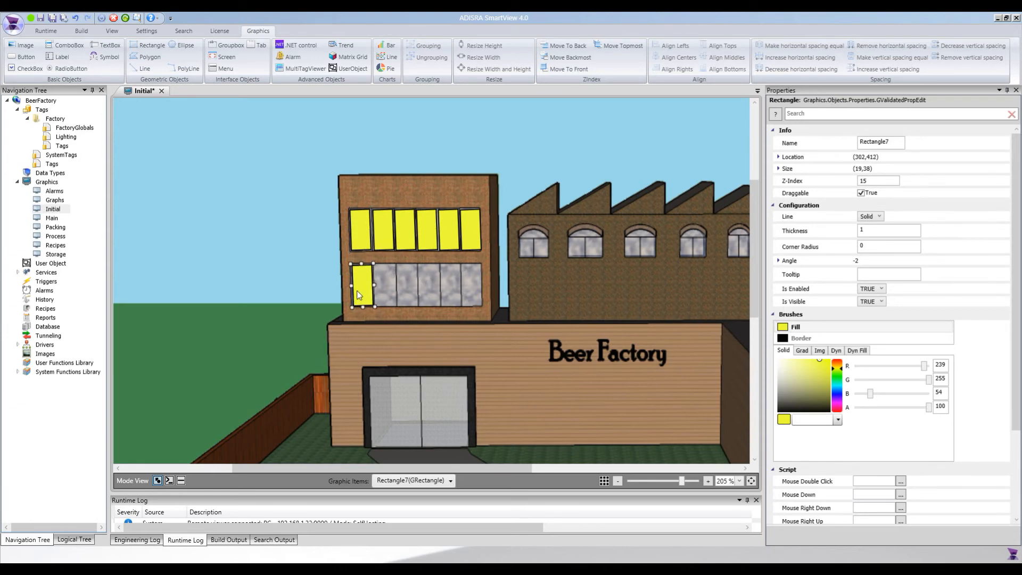
key(ctrl+v)
key(ctrl+z)
Paste copies across the remaining panes of the lower office window row.
key(ctrl+v)
key(Up)
key(ctrl+v)
key(Up)
key(Up)
key(ctrl+v)
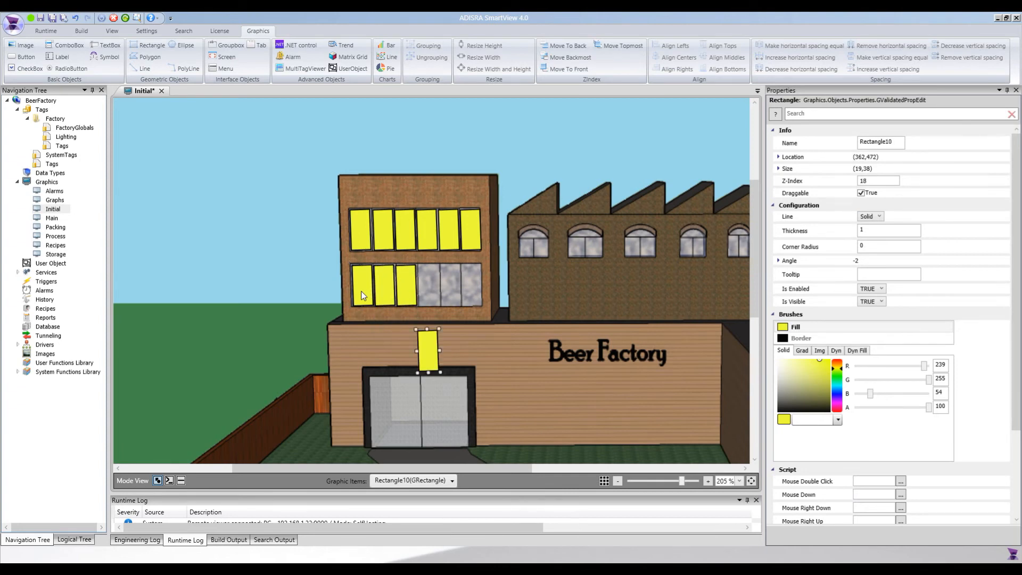
key(Up)
key(Up)
key(Up)
key(Right)
key(ctrl+v)
key(Up)
key(Up)
key(ctrl+v)
key(Up)
key(Up)
Remove stray duplicate rectangles pasted over the lower row's first pane.
click(379, 340)
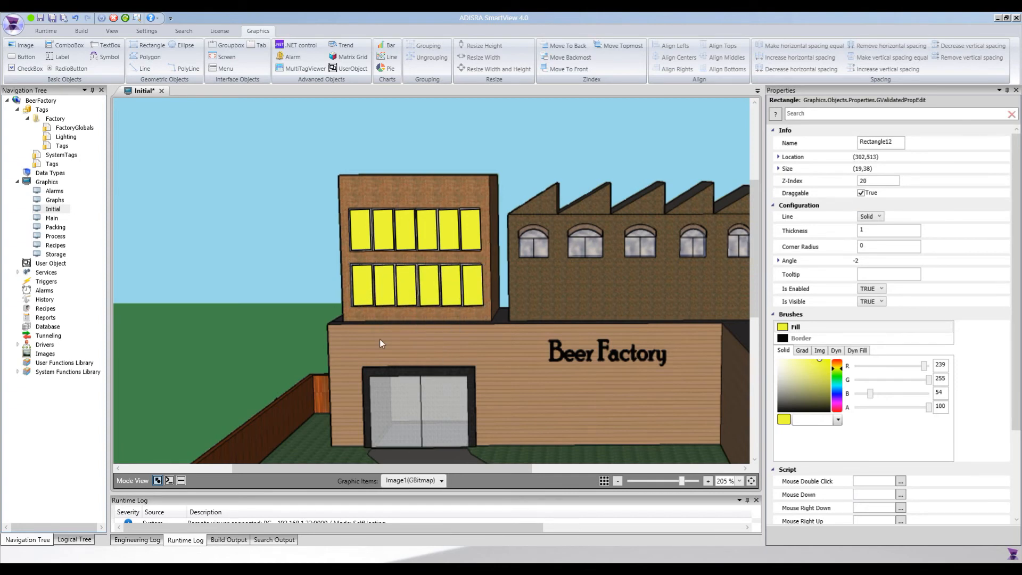
click(360, 289)
key(ctrl+c)
key(ctrl+v)
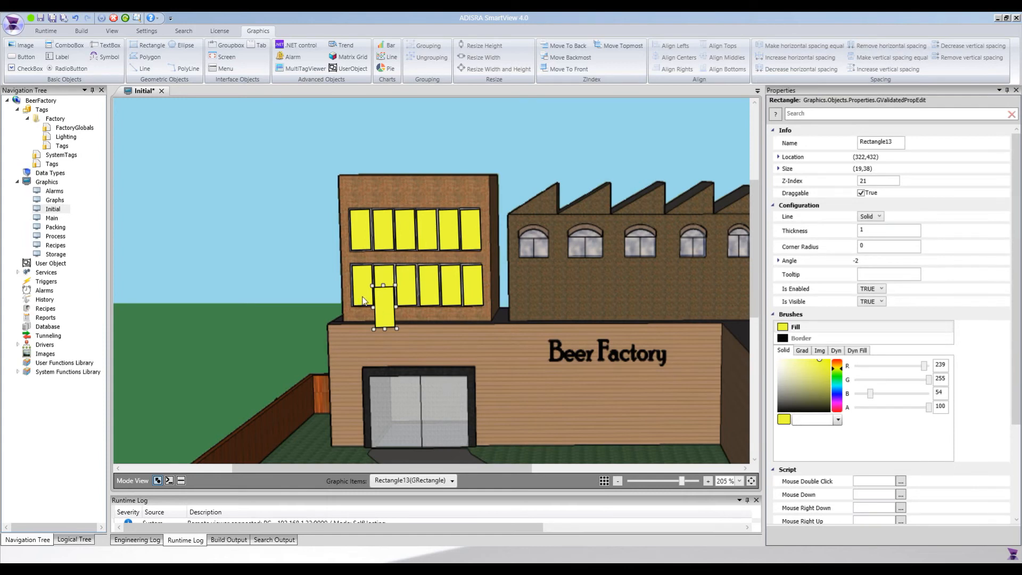
key(Delete)
click(362, 294)
key(ctrl+c)
key(ctrl+v)
key(Delete)
Cover the entrance door's left and right panes with resized yellow rectangles.
click(363, 295)
key(ctrl+c)
key(ctrl+v)
drag(384, 311, 393, 375)
key(Up)
drag(394, 421, 466, 409)
key(ctrl+c)
key(ctrl+v)
key(Up)
Place a yellow rectangle copy over the first arched factory window.
click(529, 427)
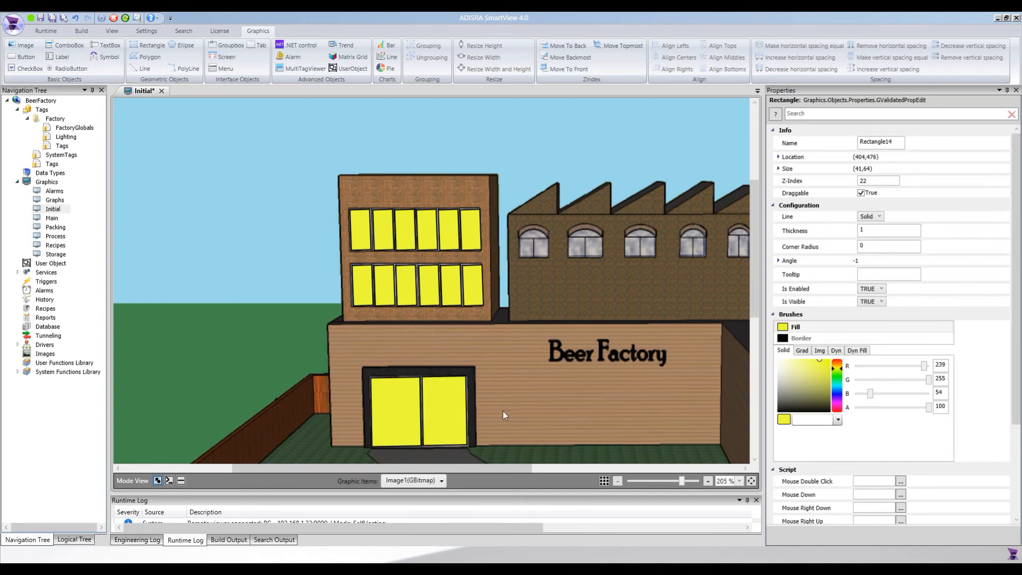
drag(513, 468, 576, 468)
click(345, 277)
key(ctrl+c)
key(ctrl+v)
drag(357, 303, 395, 257)
scroll(395, 258, up, 2)
drag(414, 469, 454, 471)
drag(321, 384, 550, 346)
key(ctrl+v)
key(ctrl+v)
key(ctrl+v)
key(ctrl+v)
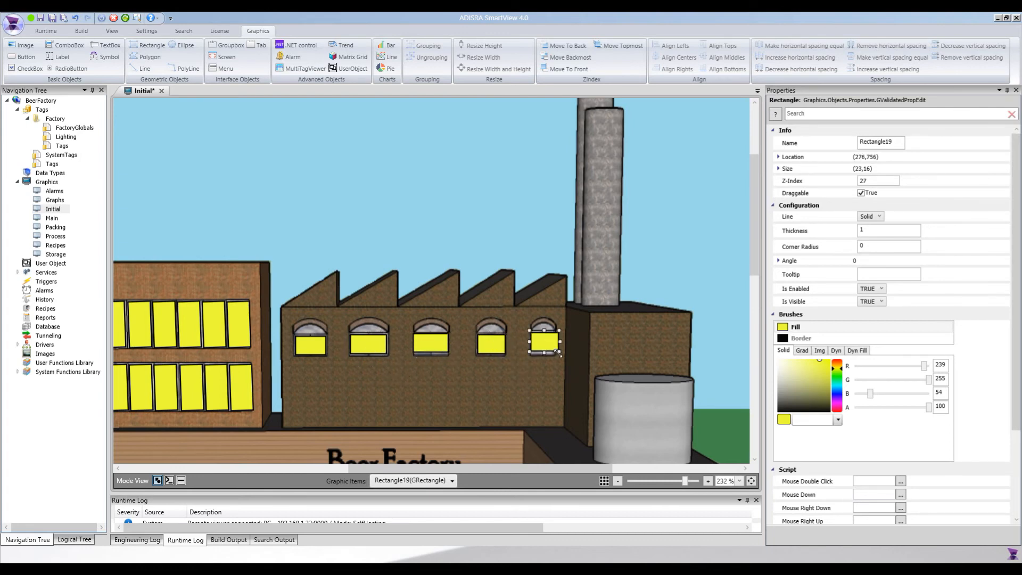
click(387, 351)
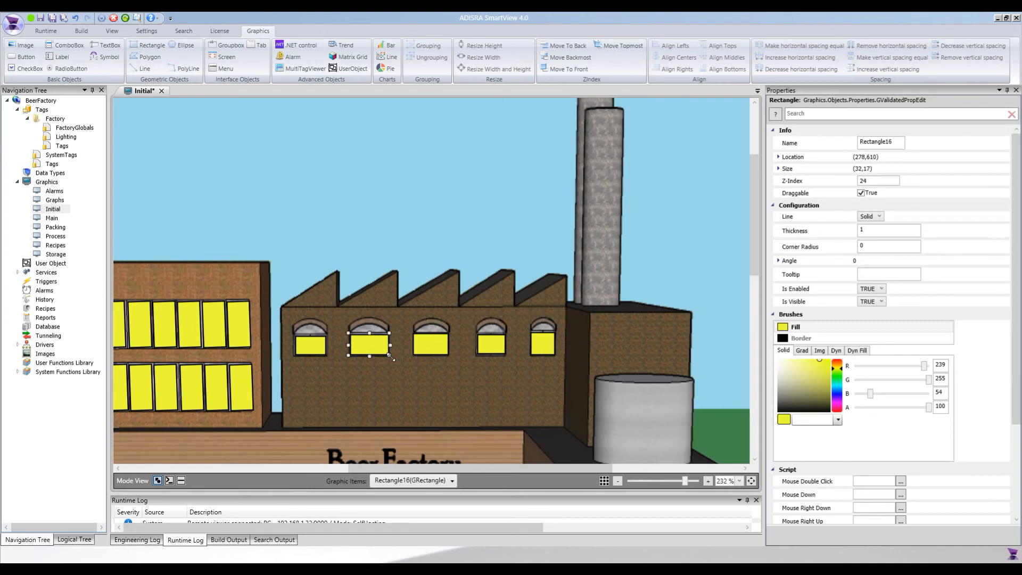
click(379, 370)
scroll(344, 354, down, 2)
drag(495, 468, 300, 466)
scroll(392, 417, down, 2)
scroll(315, 450, up, 5)
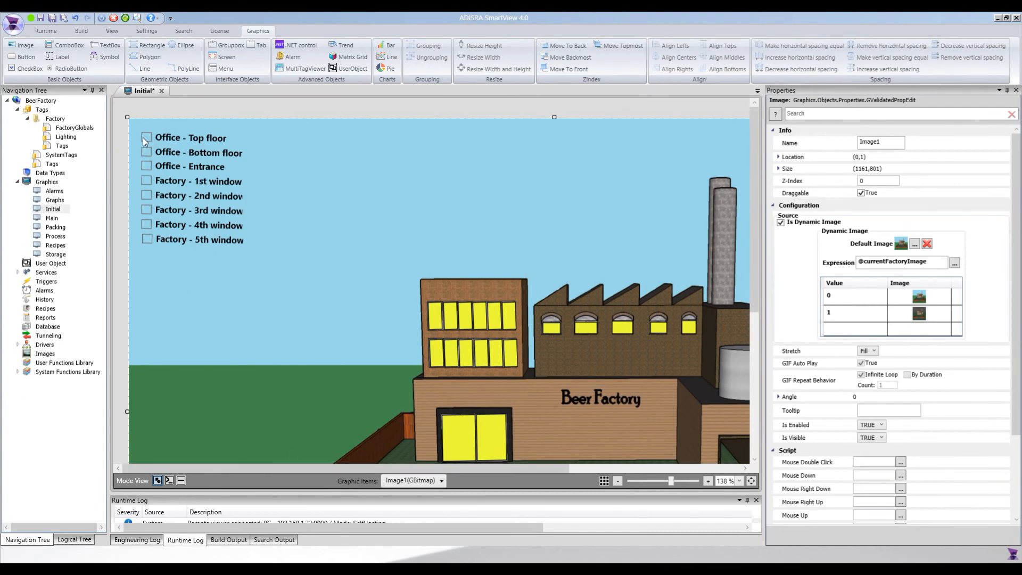
click(436, 320)
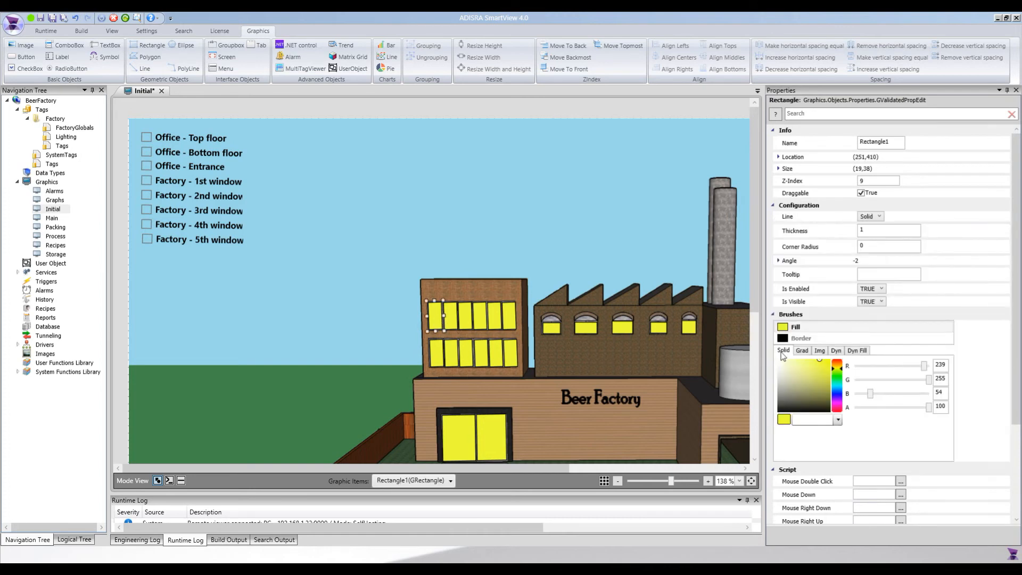
click(868, 302)
text(@Offi)
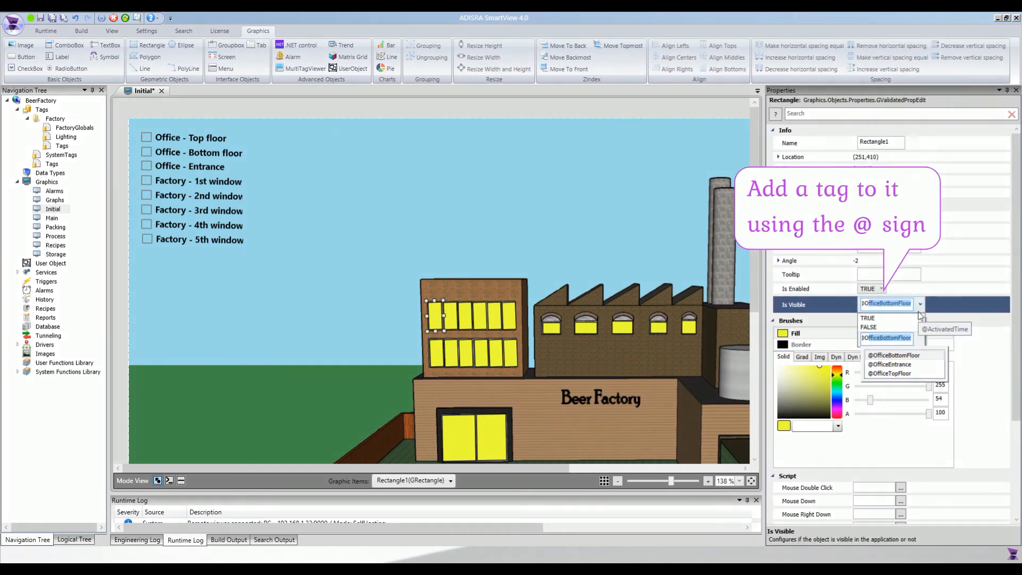
text(ceTop)
key(Down)
key(Right)
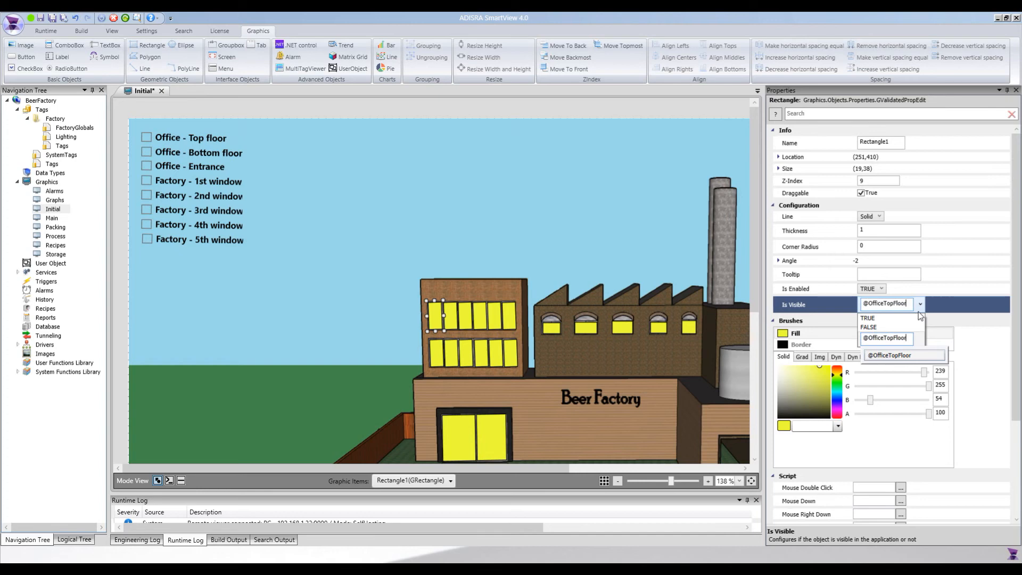
key(Return)
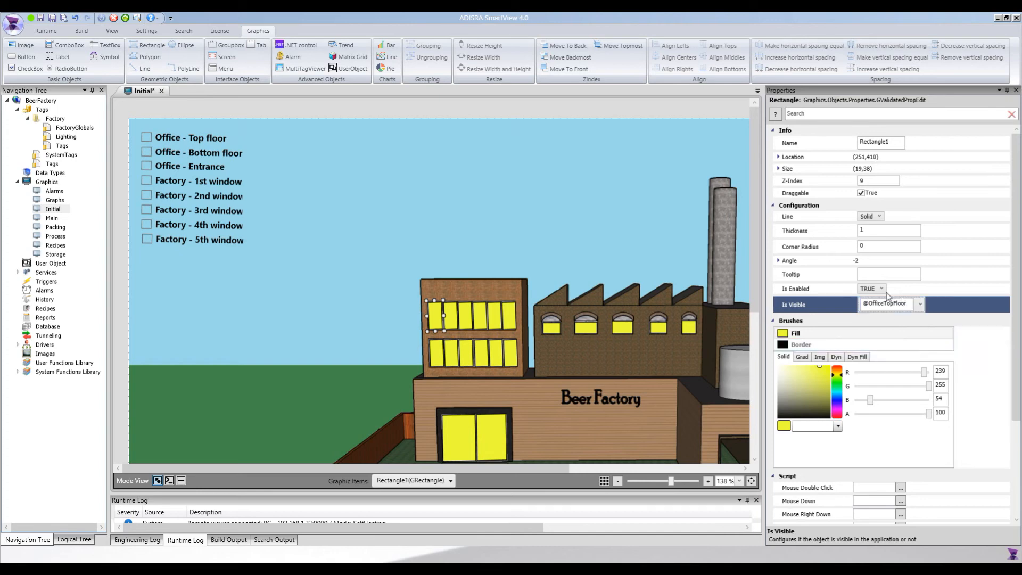
click(451, 326)
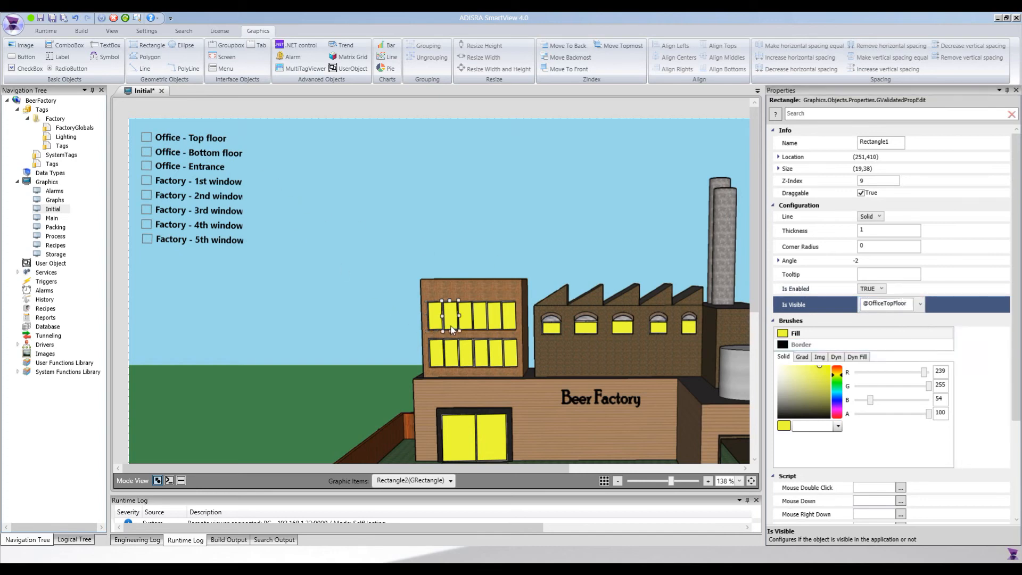
ctrl+click(472, 324)
ctrl+click(485, 323)
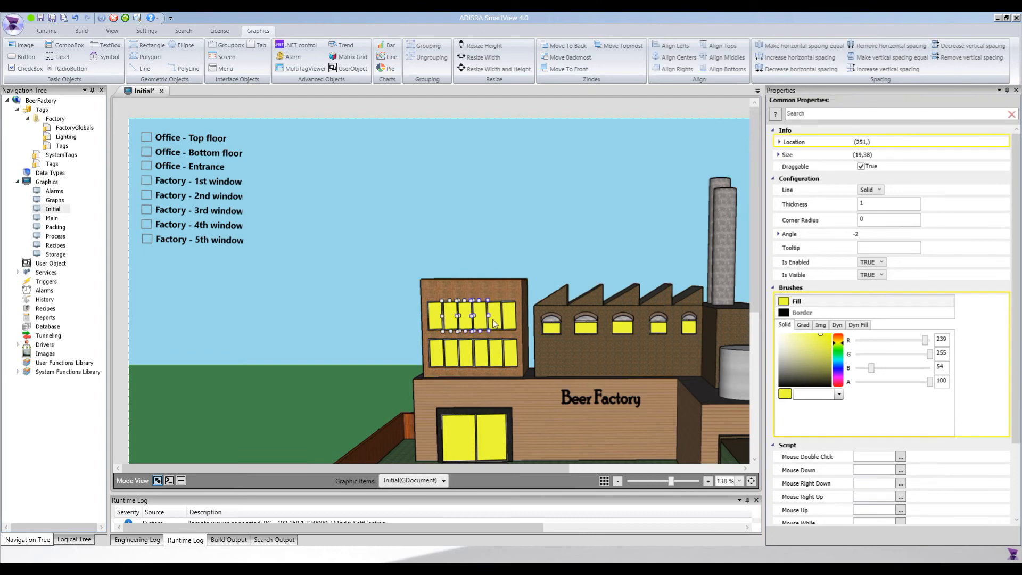
ctrl+click(500, 322)
ctrl+click(509, 322)
click(866, 275)
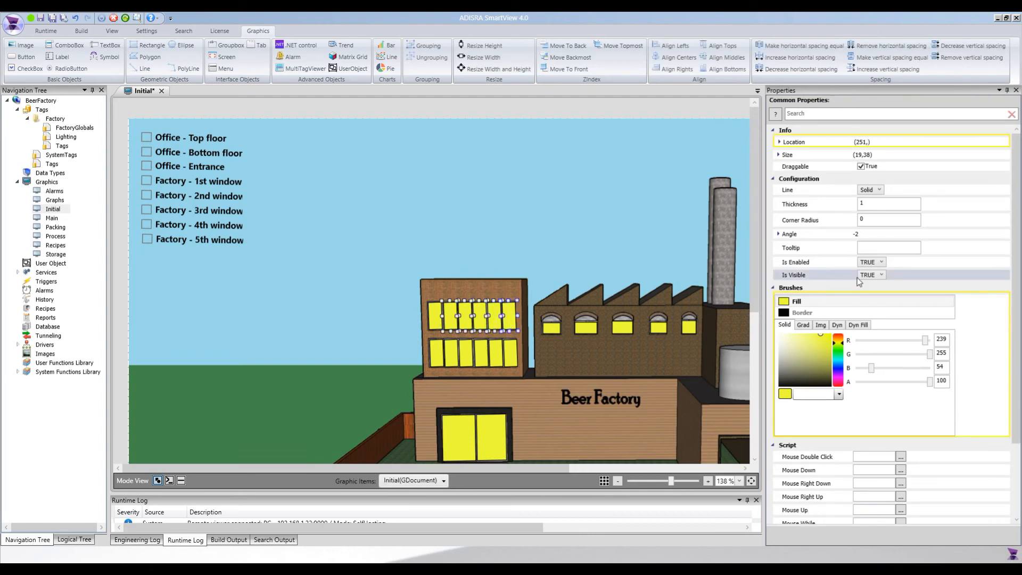
click(867, 277)
click(883, 283)
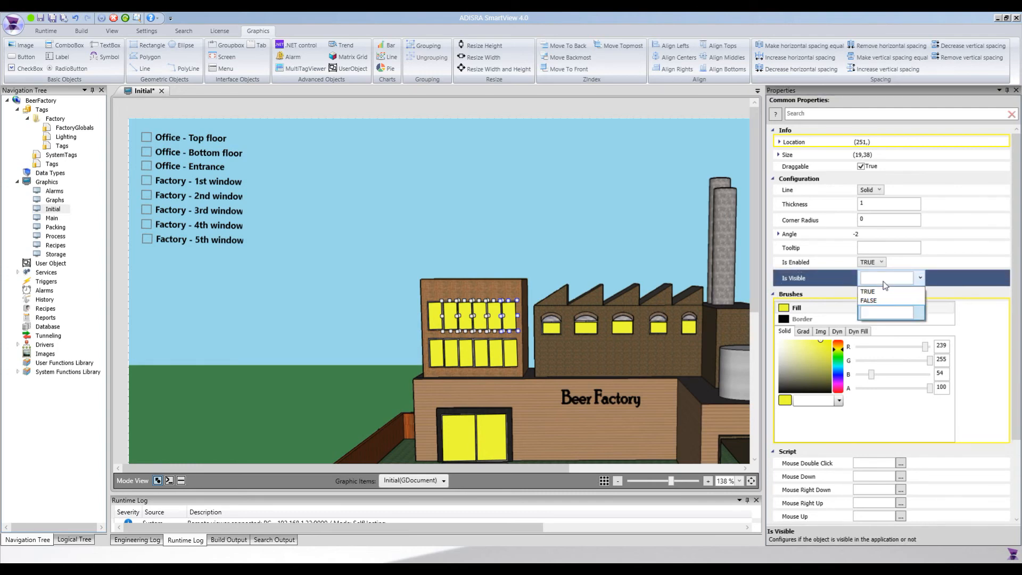
key(ctrl+v)
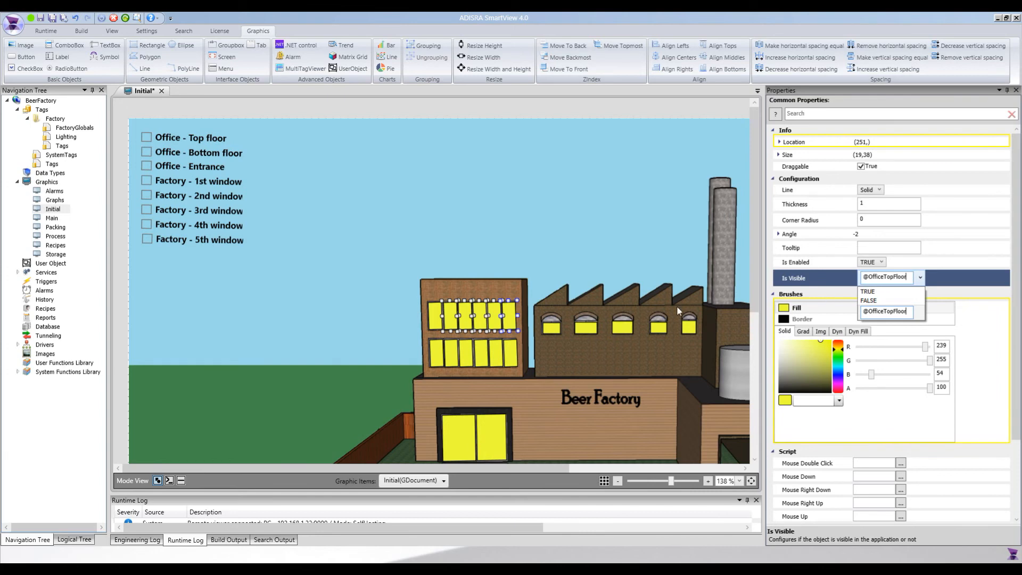
key(Return)
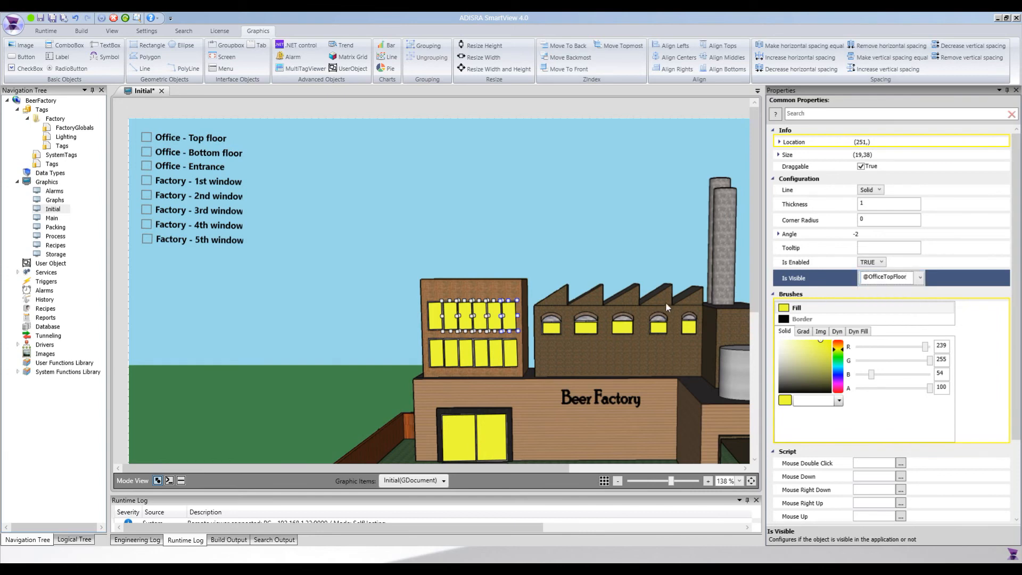
click(440, 364)
ctrl+click(454, 363)
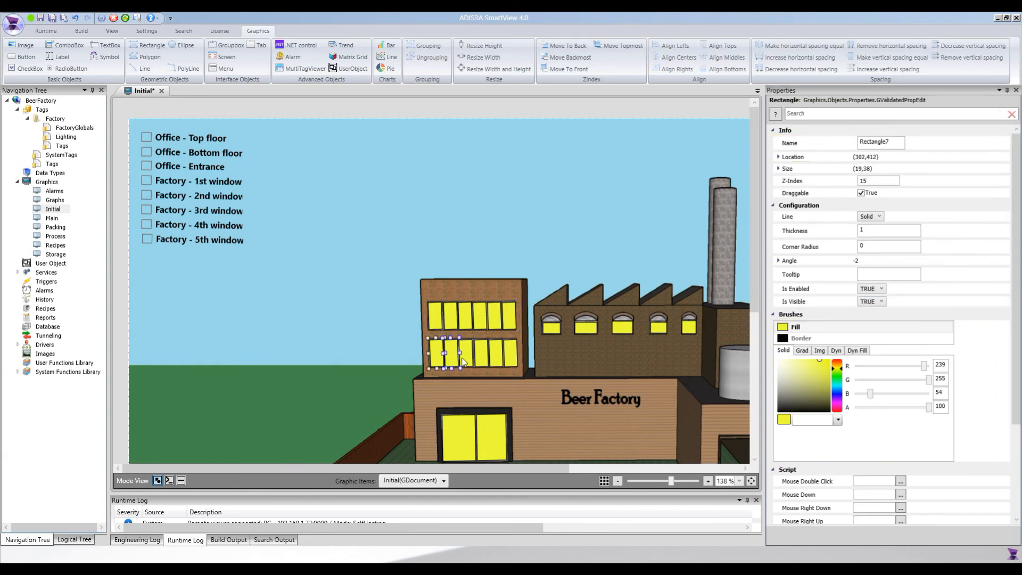
ctrl+click(464, 361)
ctrl+click(483, 360)
ctrl+click(500, 360)
ctrl+click(512, 357)
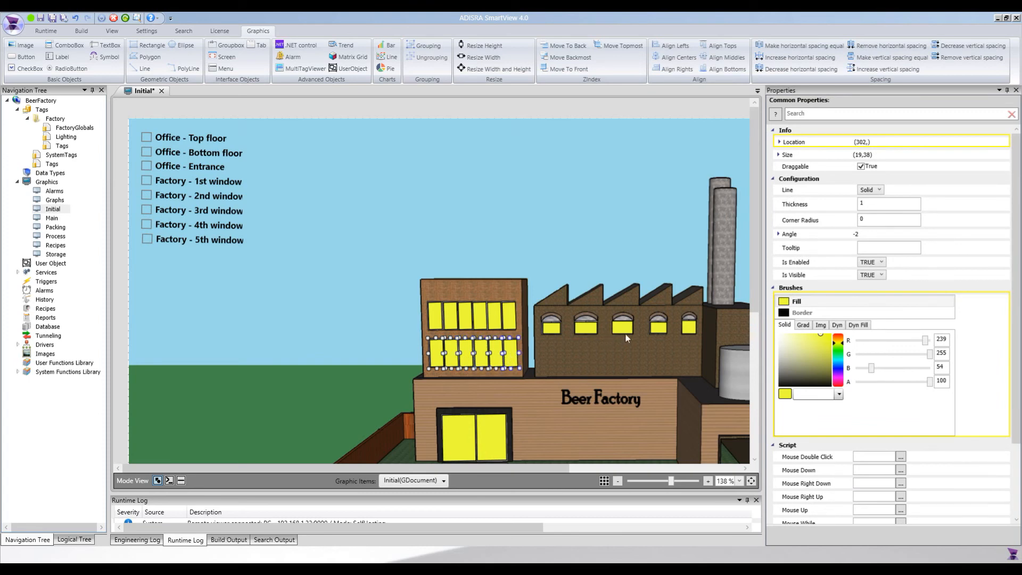
click(871, 275)
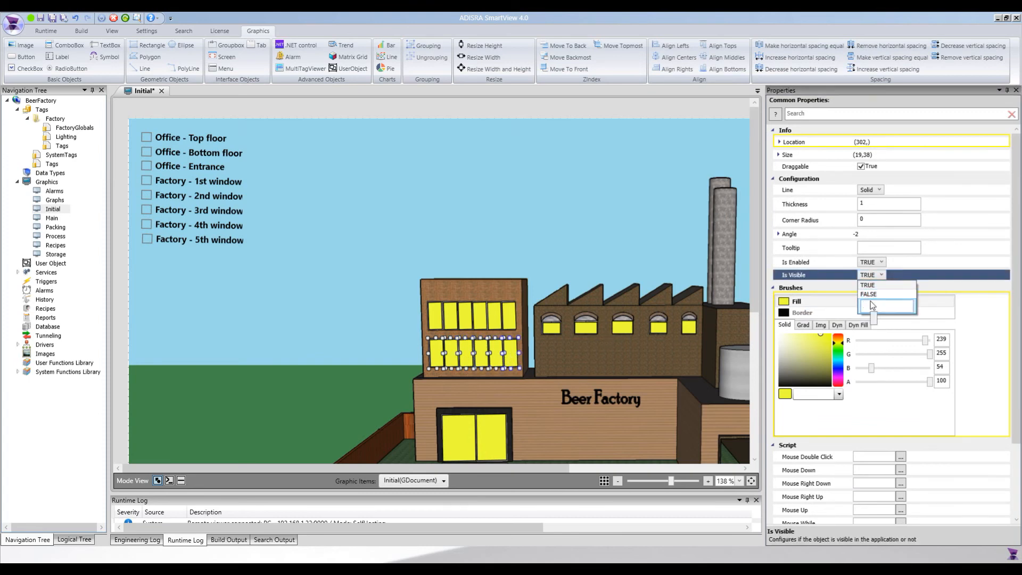
text(@Offi)
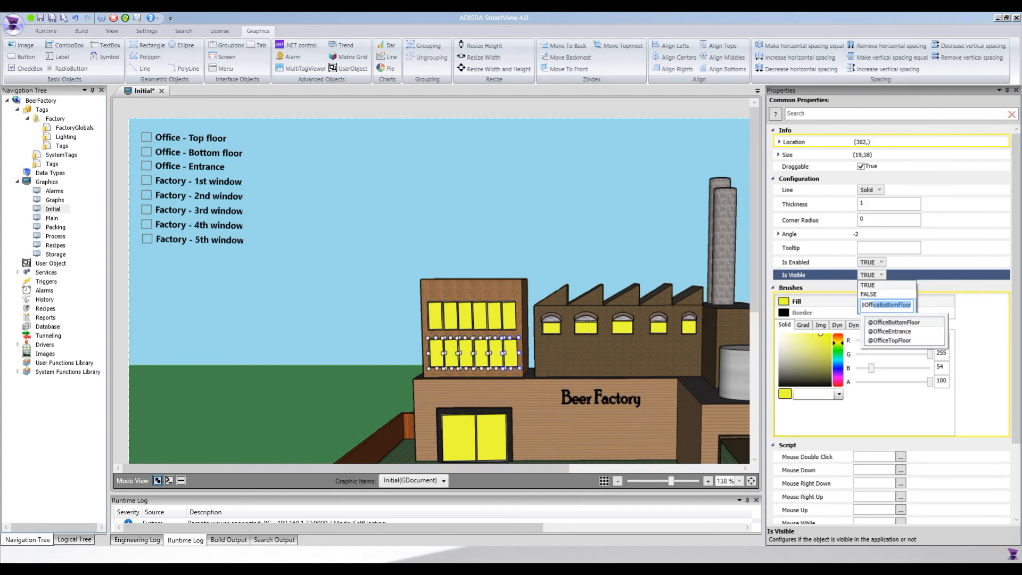
text(ceB)
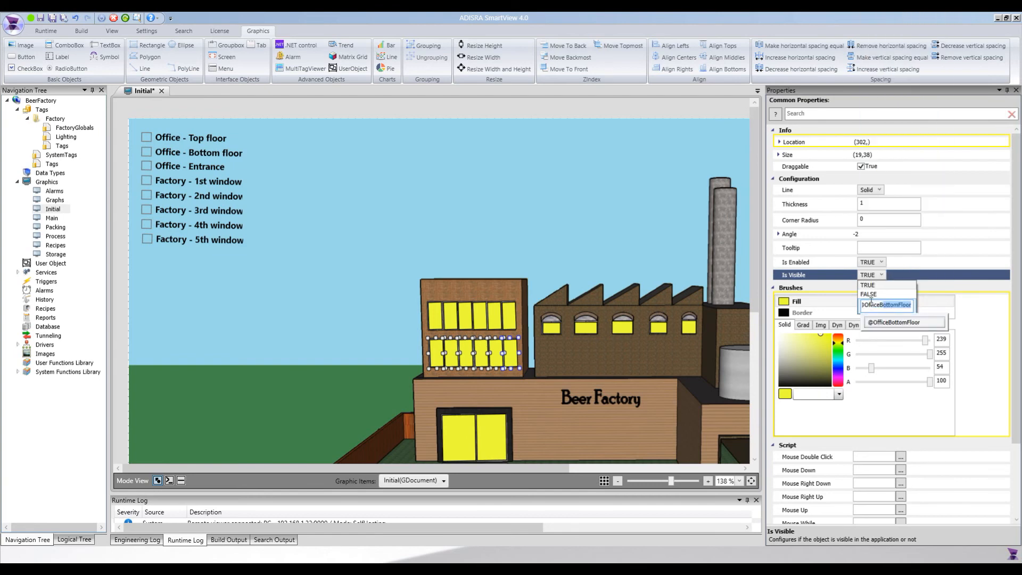
key(Return)
scroll(490, 394, down, 1)
click(471, 408)
ctrl+click(485, 409)
click(870, 277)
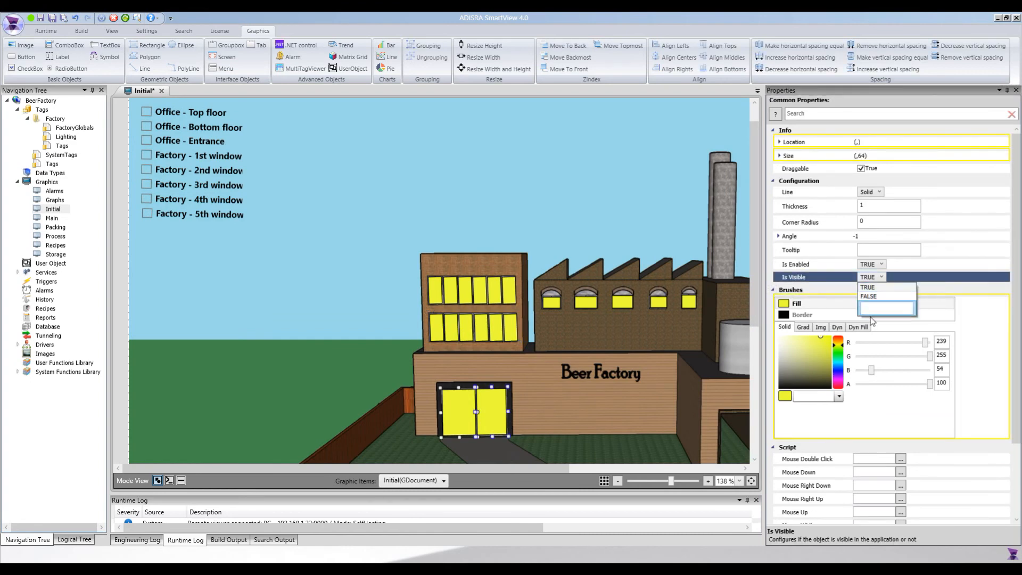
click(873, 307)
text(@OfficeBottomFloor)
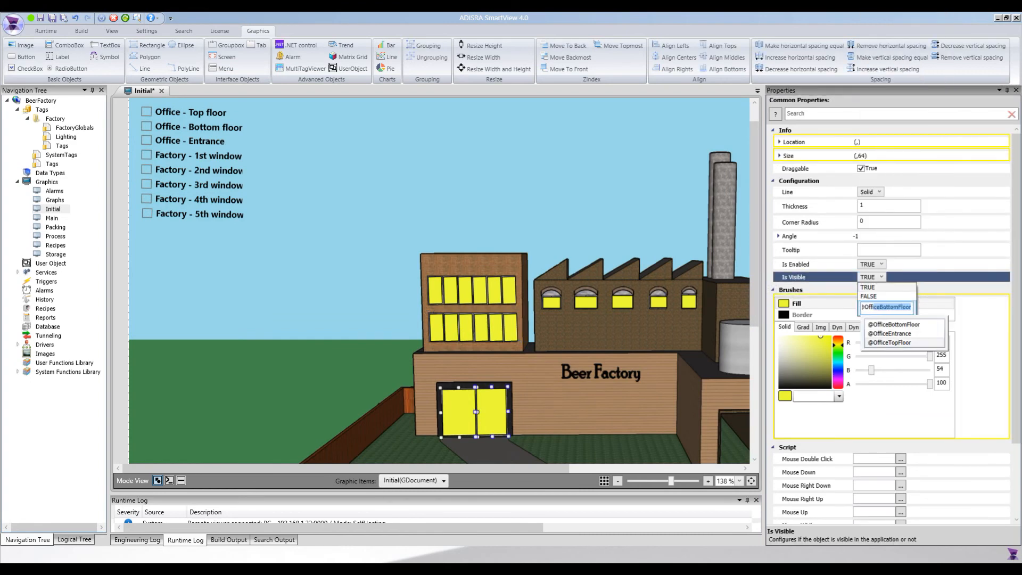
click(894, 334)
click(551, 304)
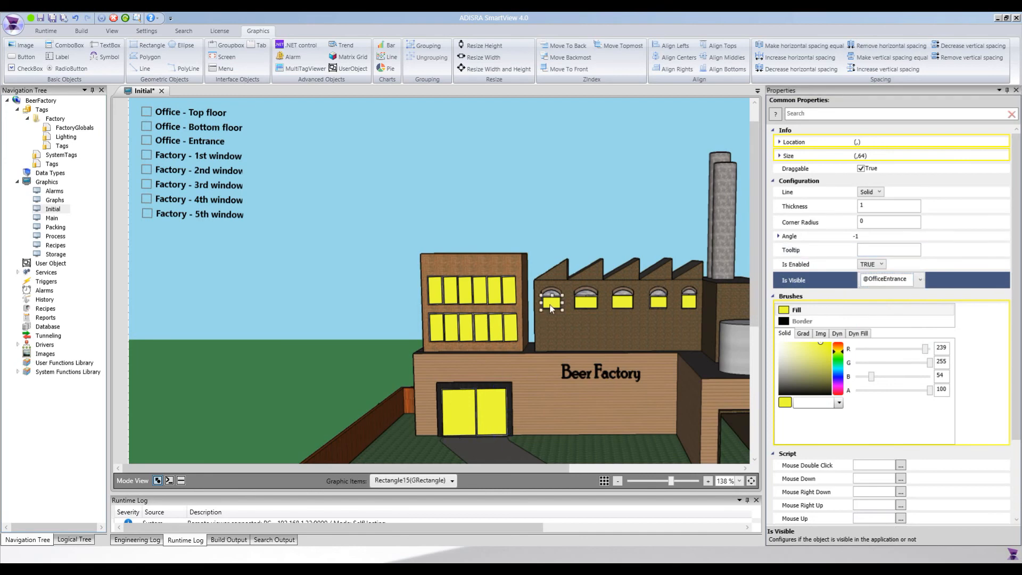
click(867, 301)
click(872, 332)
text(@)
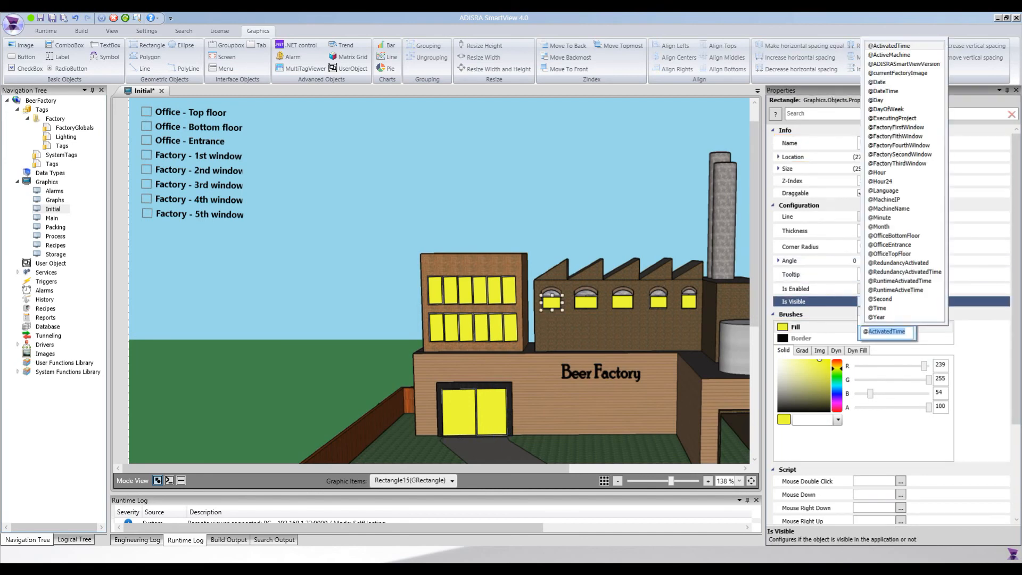
text(FactoryFirstWindow)
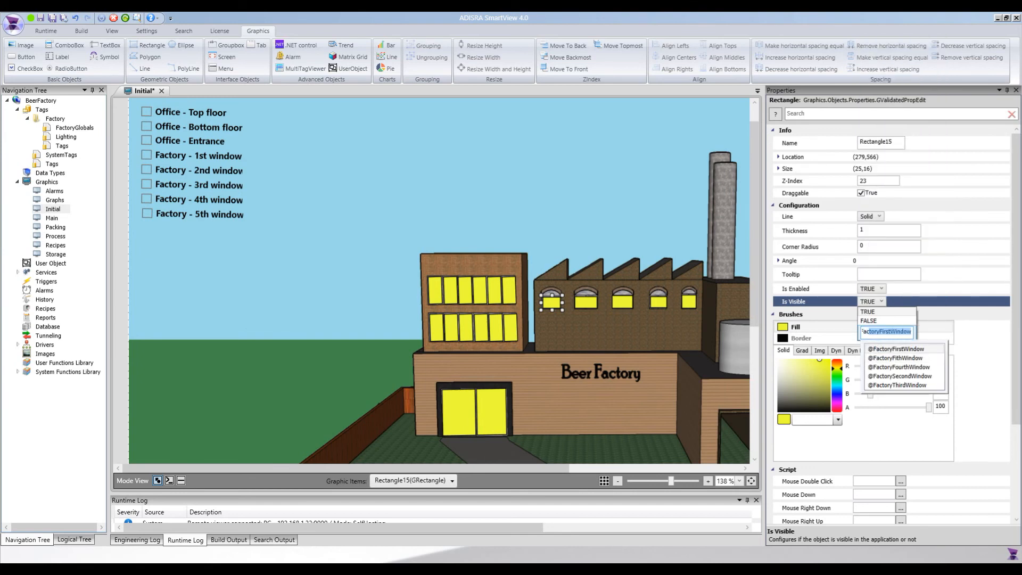
key(Return)
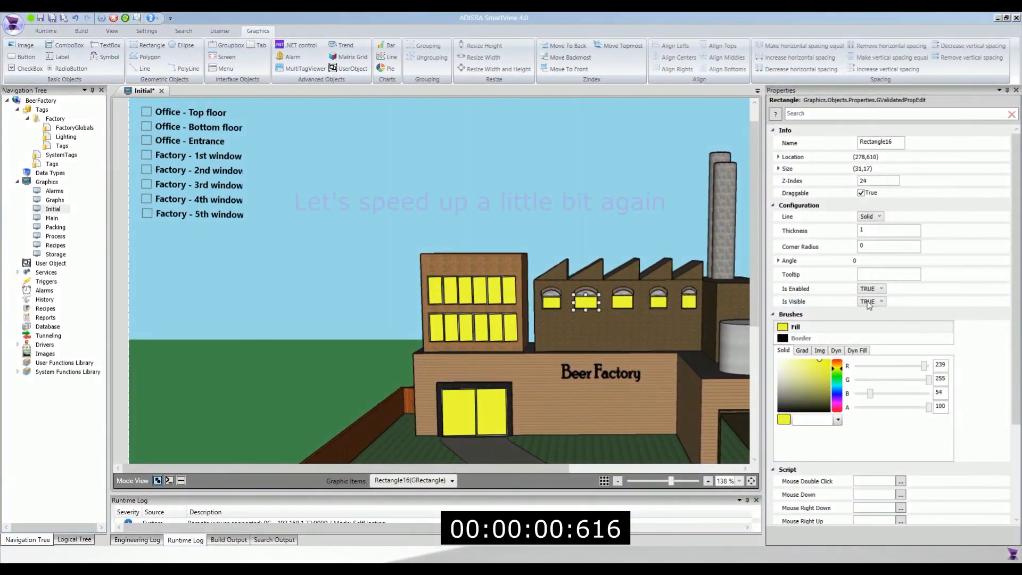
click(882, 301)
text(@F)
key(Down)
key(Down)
key(Return)
click(622, 302)
click(870, 302)
text(@Fac)
key(Down)
key(Down)
key(Down)
key(Down)
key(Return)
click(658, 302)
click(879, 301)
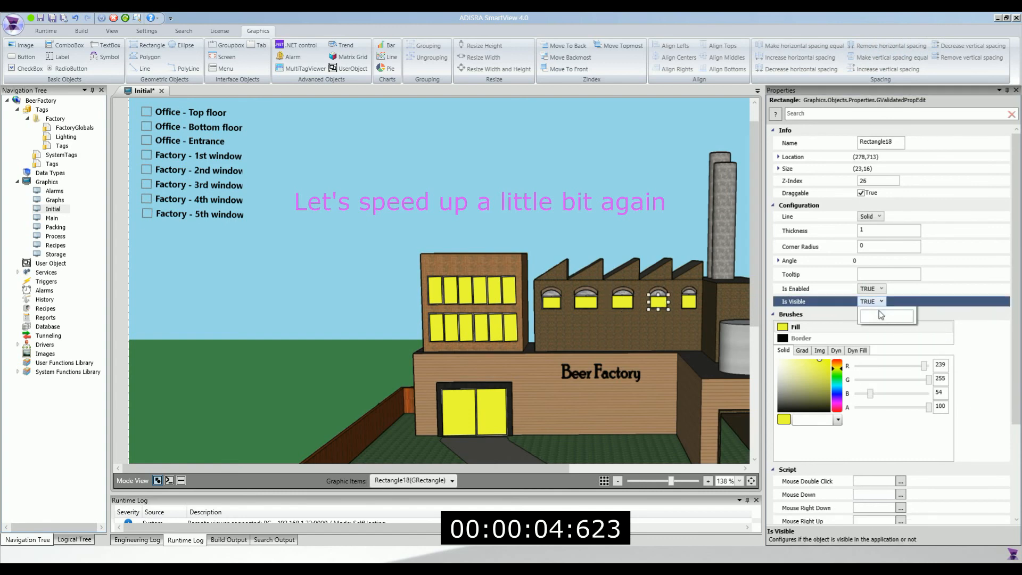
click(883, 331)
text(@Fac)
key(Down)
key(Down)
Bind the fifth factory window to FactoryFithWindow and save the Initial screen.
click(898, 366)
click(689, 301)
click(880, 302)
click(884, 331)
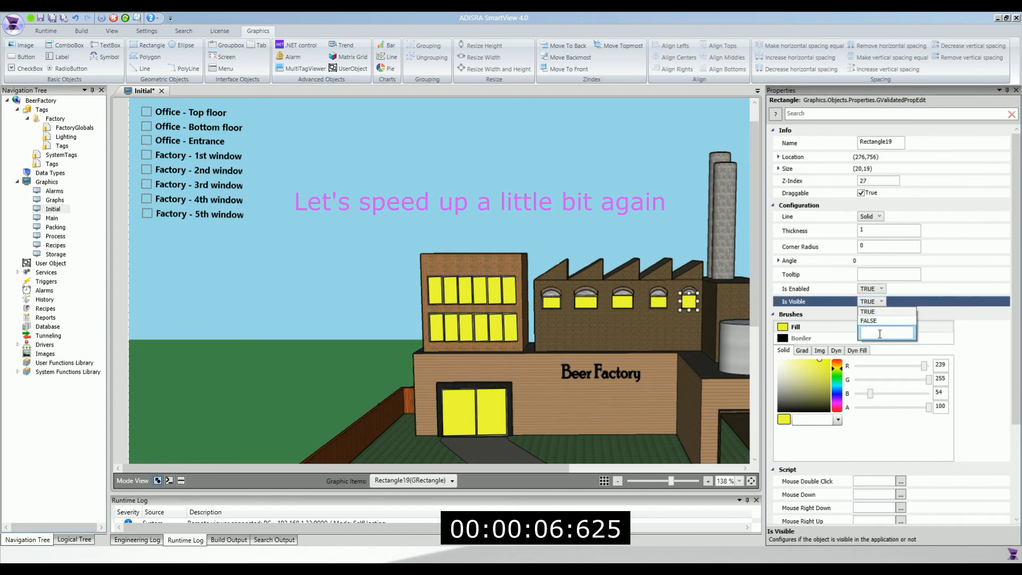
text(@Fac)
key(Return)
key(ctrl+s)
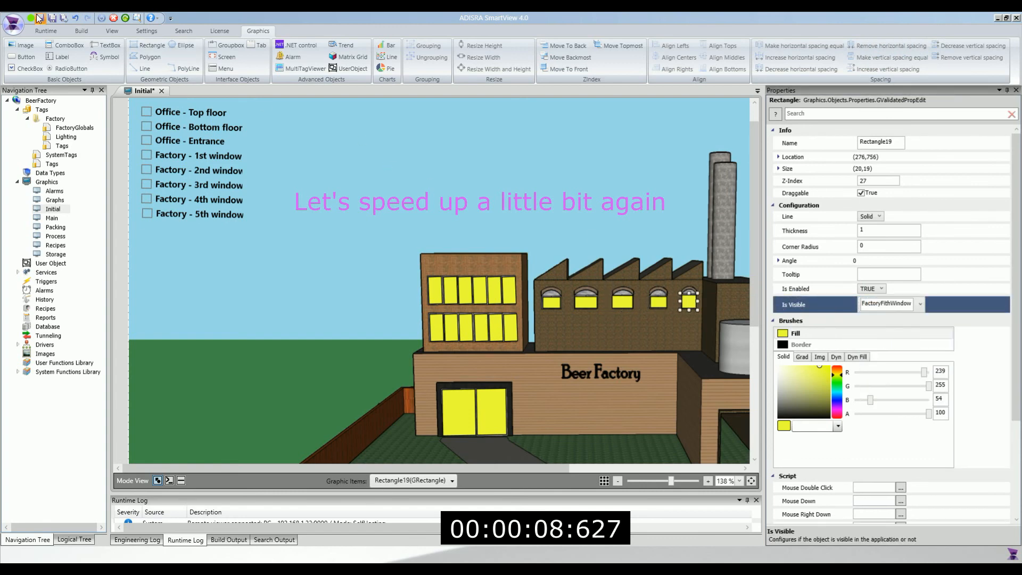
Close the Initial screen and, at runtime, switch the top-floor, bottom-floor and entrance lights on and off.
click(159, 91)
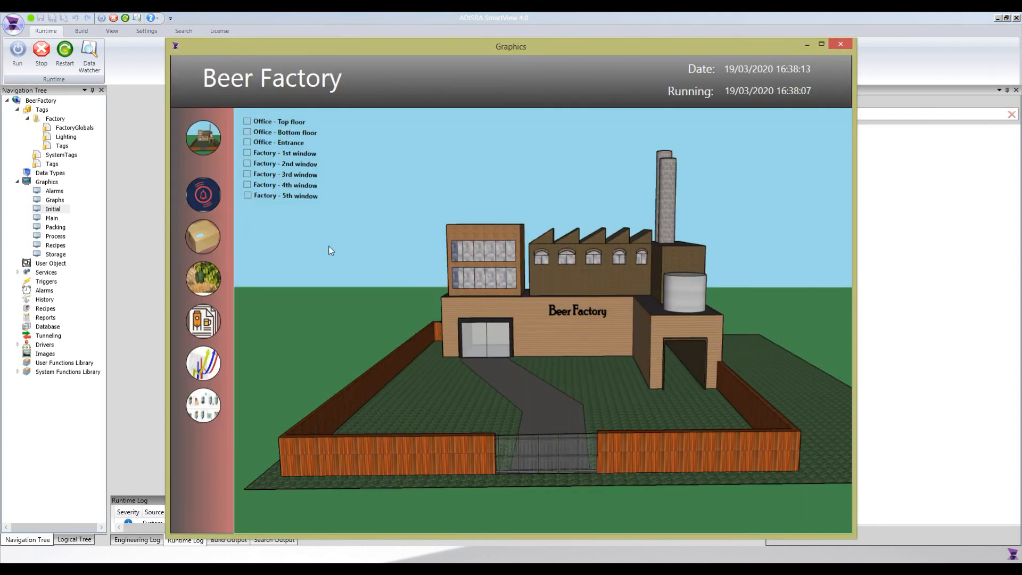
click(246, 122)
click(246, 125)
click(246, 134)
click(247, 133)
click(247, 143)
click(248, 143)
Tick all five factory window checkboxes so the arched windows light yellow.
click(248, 153)
click(248, 174)
click(248, 164)
click(248, 195)
click(247, 185)
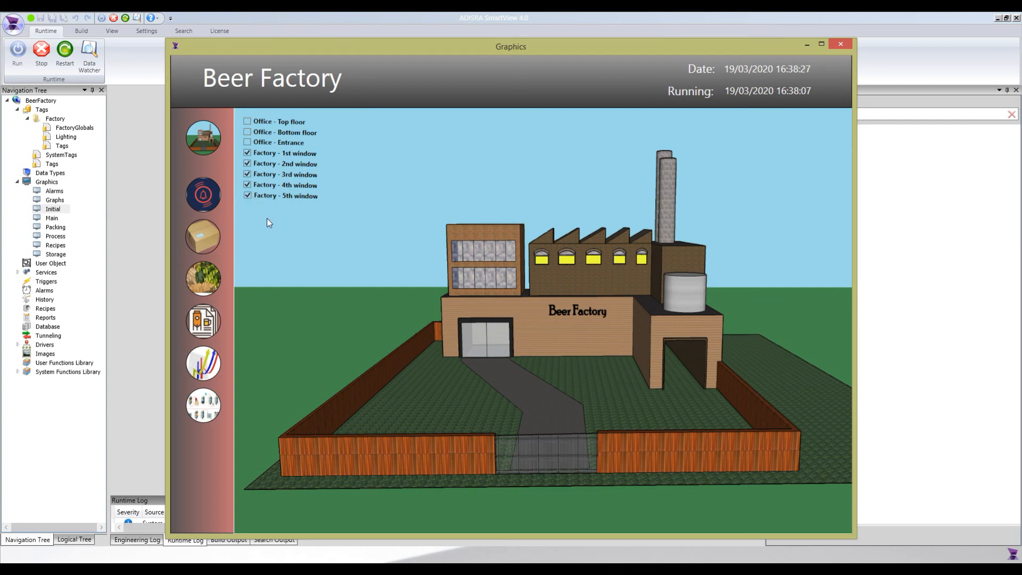